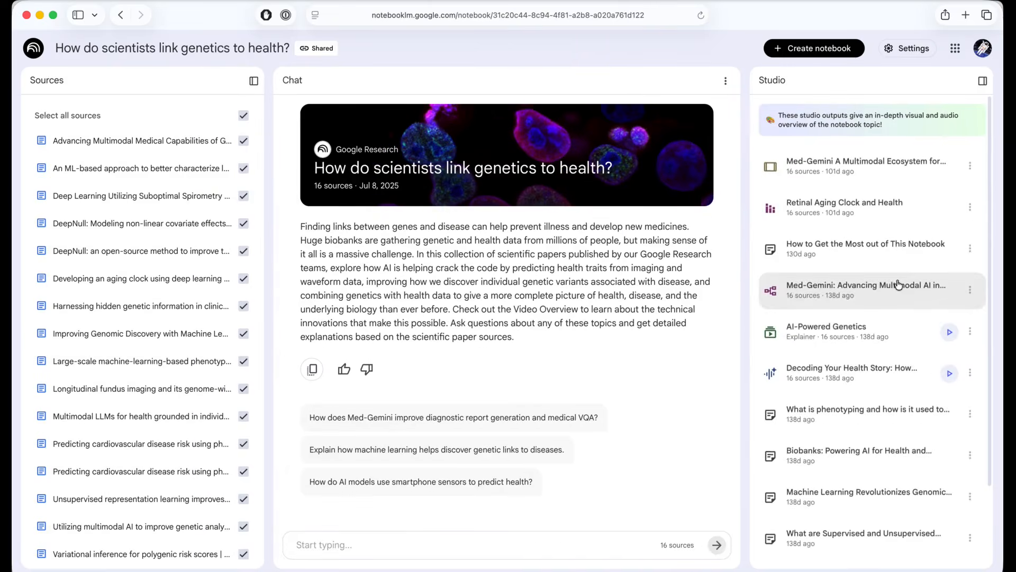
# Step: View the Med-Gemini mind map from the genetics notebook, shrink it to the side view and return to the Studio outputs
pyautogui.click(855, 286)
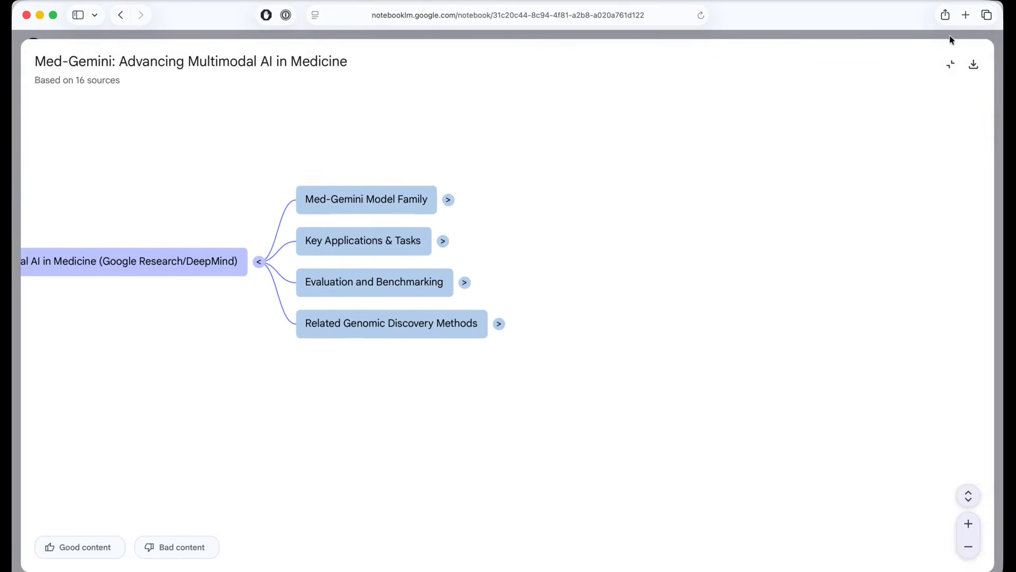
pyautogui.click(950, 64)
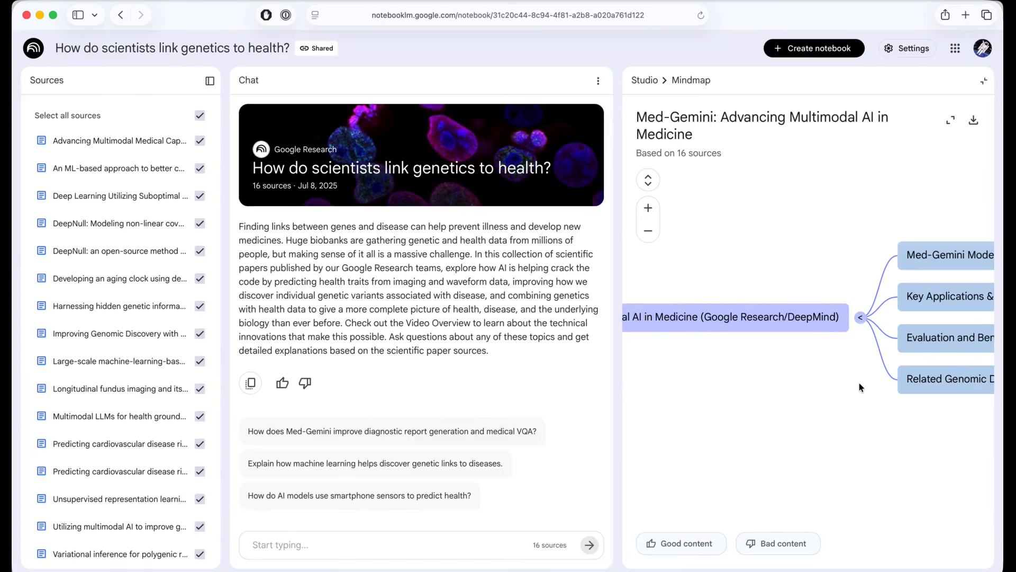
pyautogui.click(648, 85)
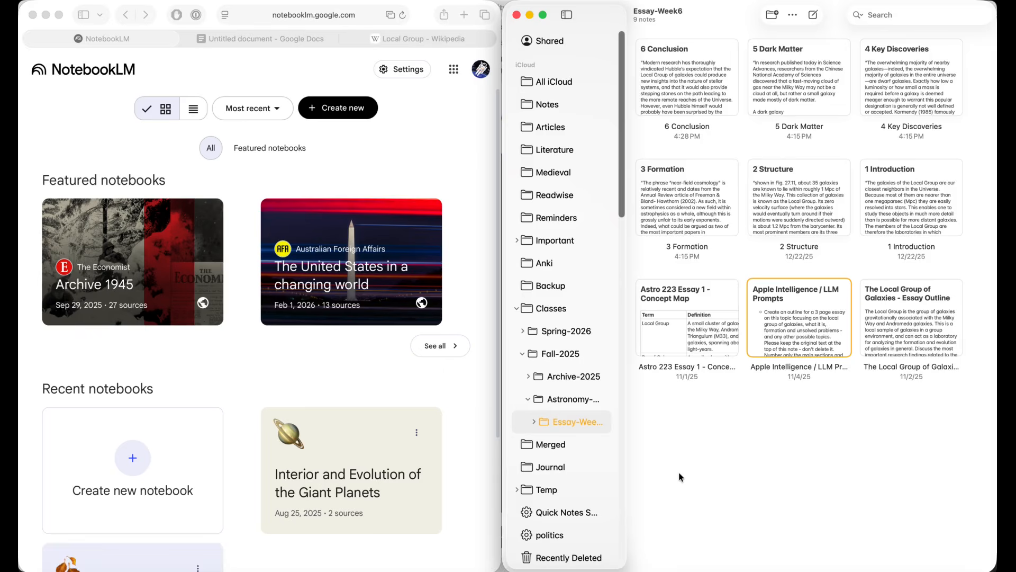
pyautogui.click(135, 462)
pyautogui.click(134, 460)
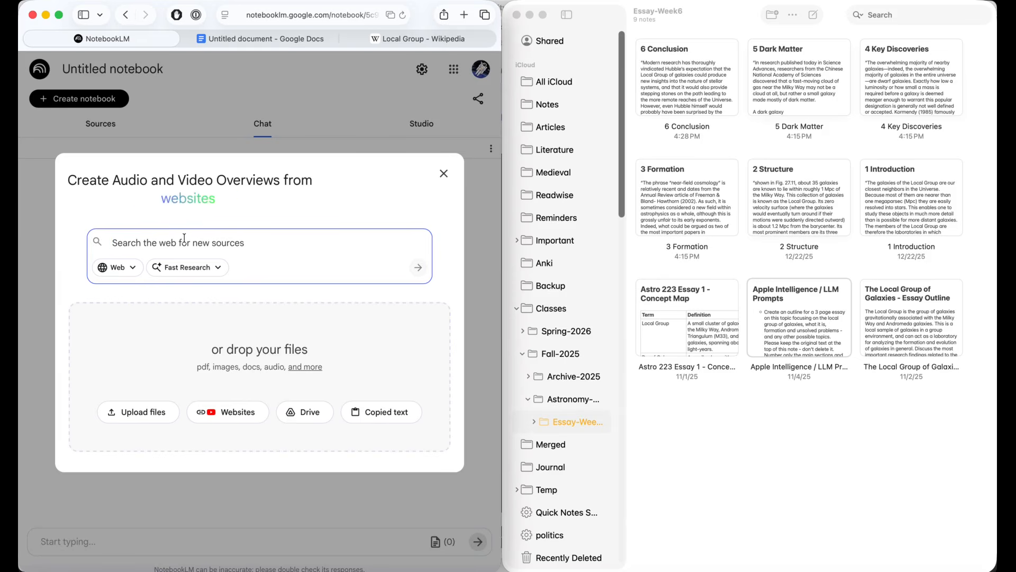
pyautogui.write('https://en.wikipedia.org/wiki/Local_Group')
pyautogui.press('super+space')
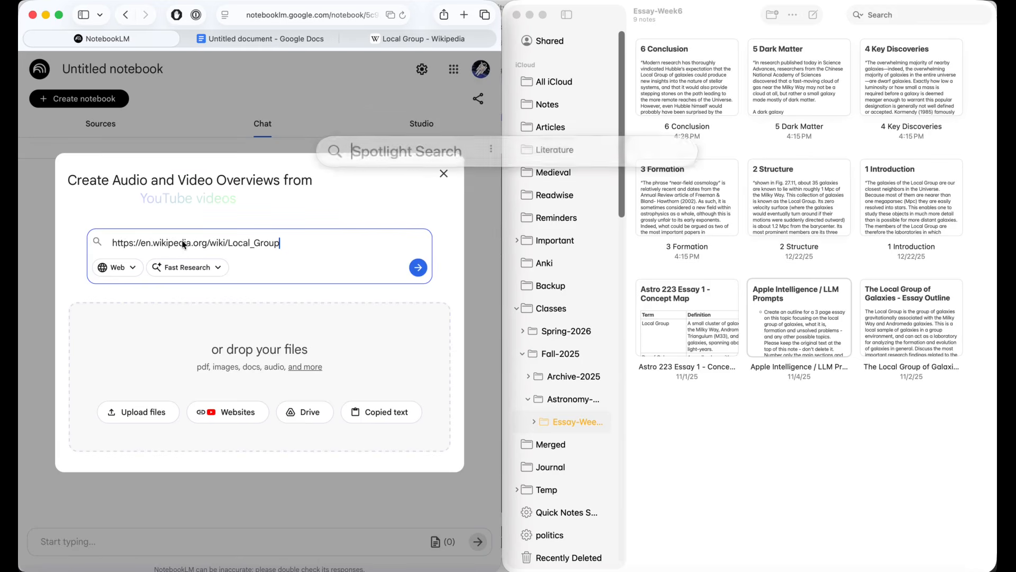
pyautogui.press('Escape')
pyautogui.click(418, 268)
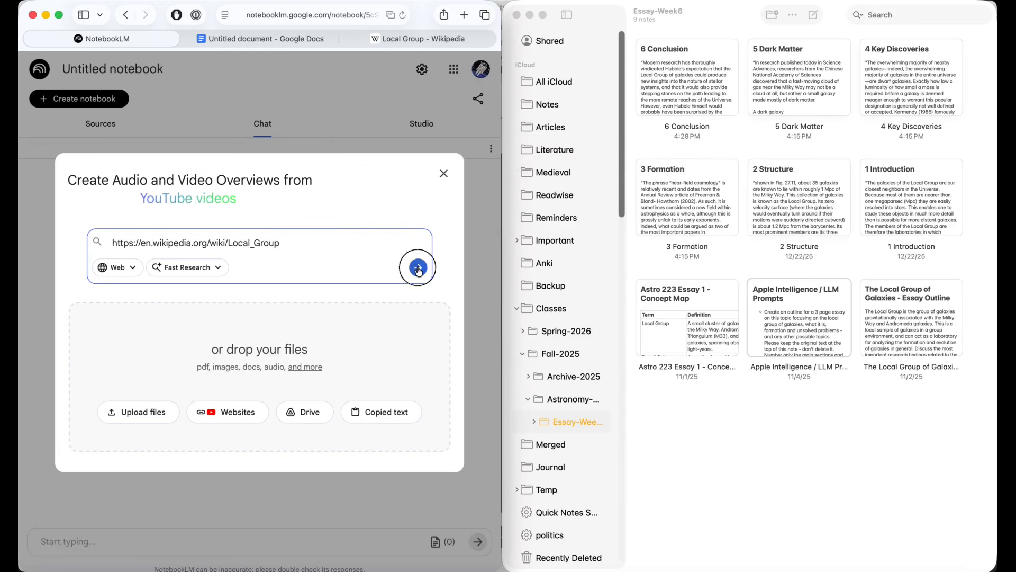
pyautogui.click(100, 124)
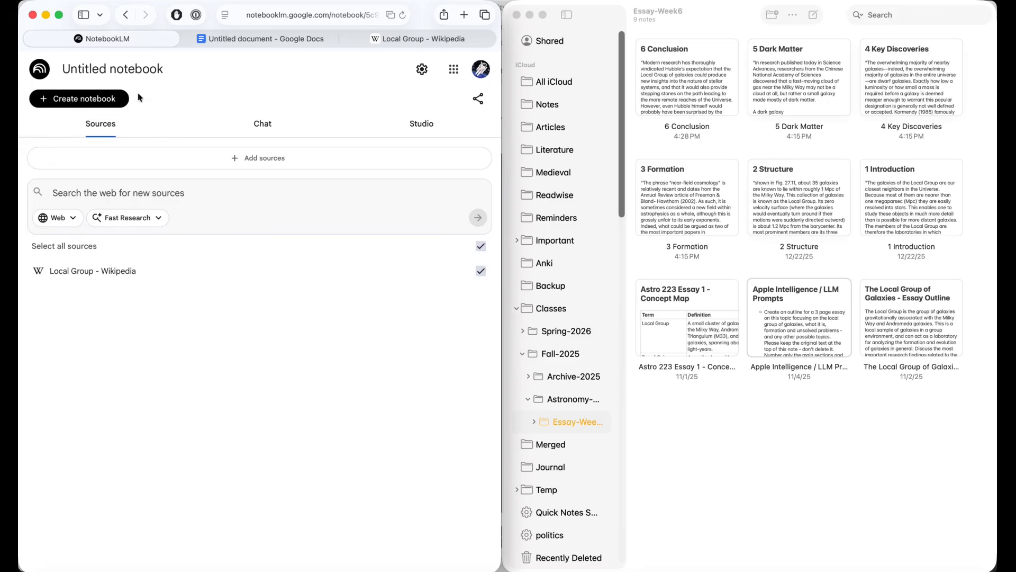
# Step: Rename the untitled notebook as Local Group Project
pyautogui.click(142, 69)
pyautogui.moveTo(164, 70); pyautogui.dragTo(56, 68)
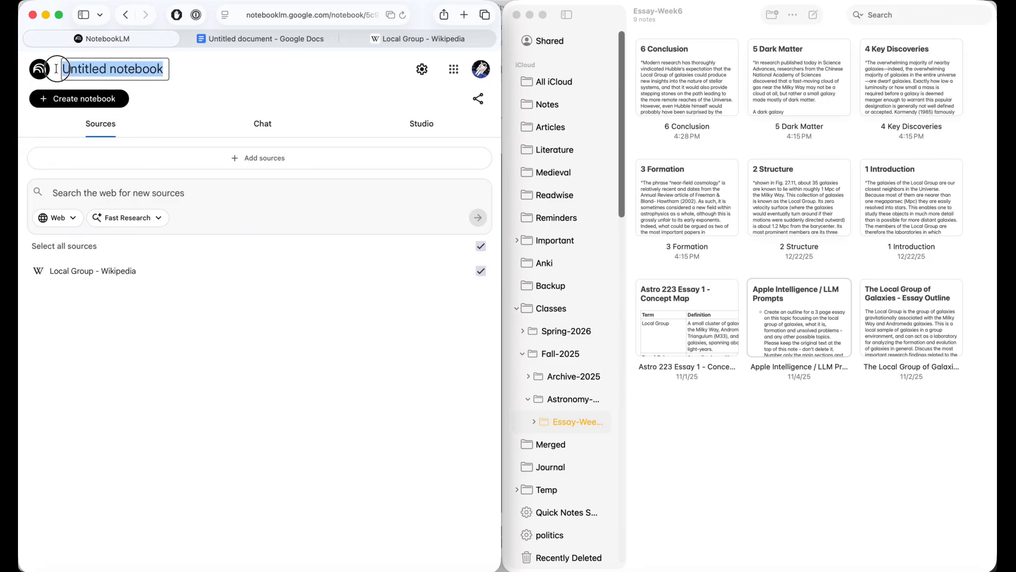
pyautogui.write('Local')
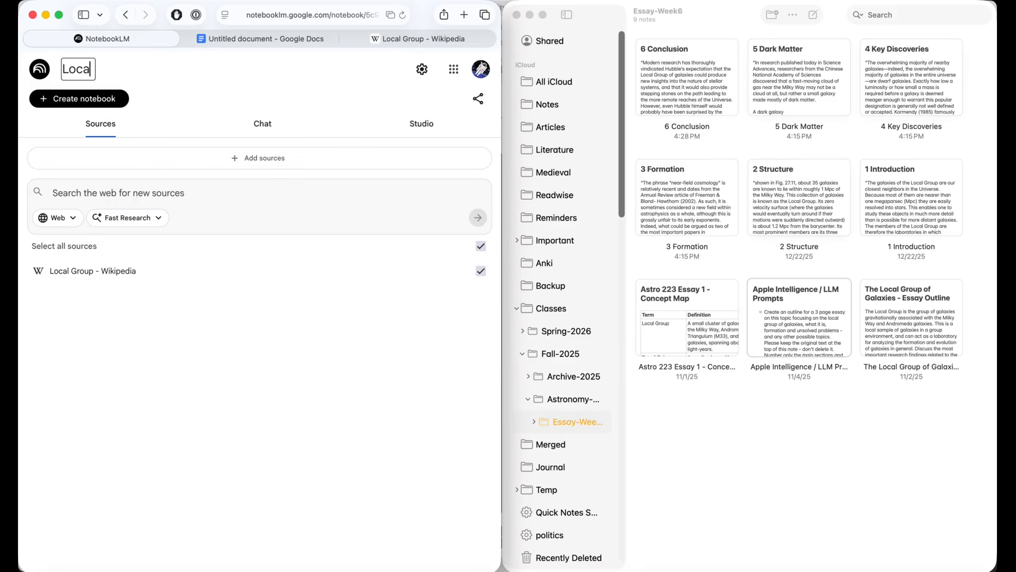
pyautogui.write(' Group Project')
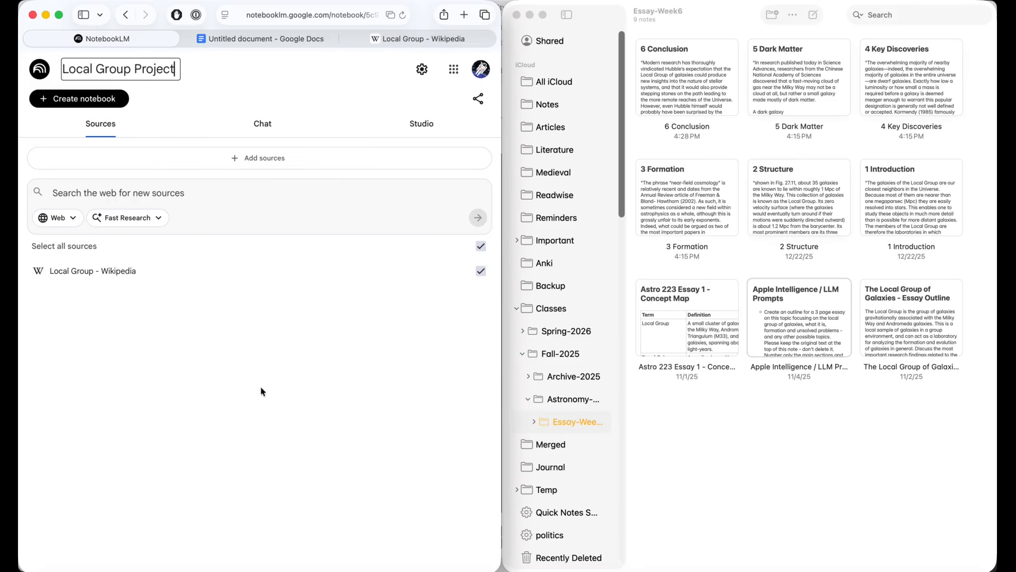
pyautogui.click(256, 413)
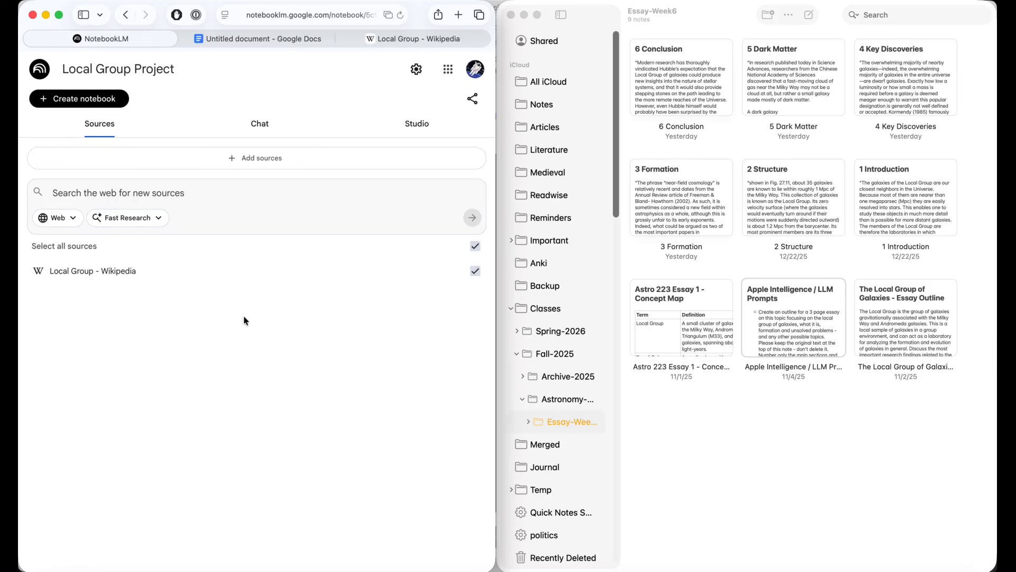
# Step: Add the full text of the 1 Introduction note from Apple Notes to the notebook as a copied-text source
pyautogui.click(266, 163)
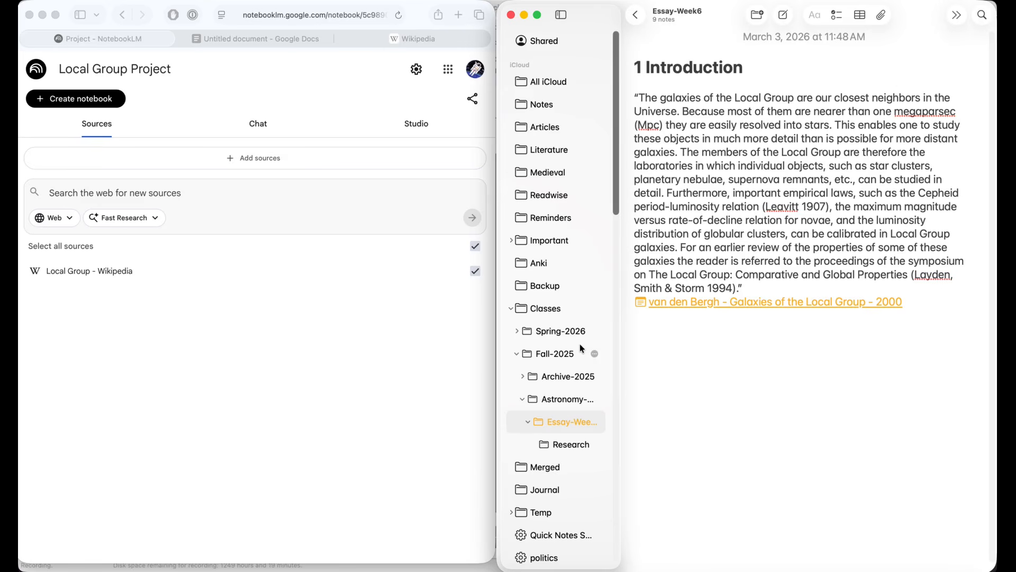
pyautogui.click(275, 159)
pyautogui.click(276, 160)
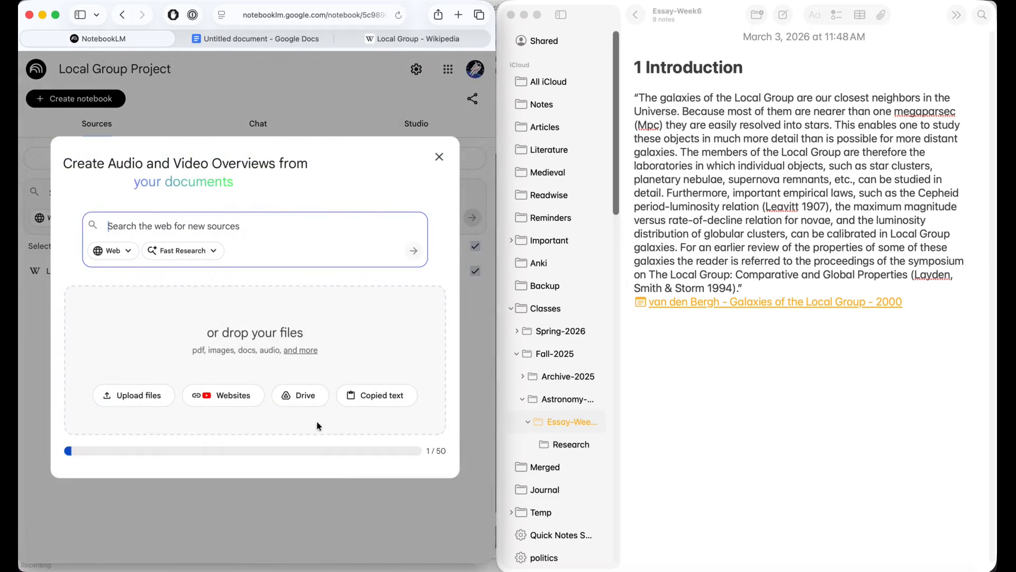
pyautogui.click(366, 407)
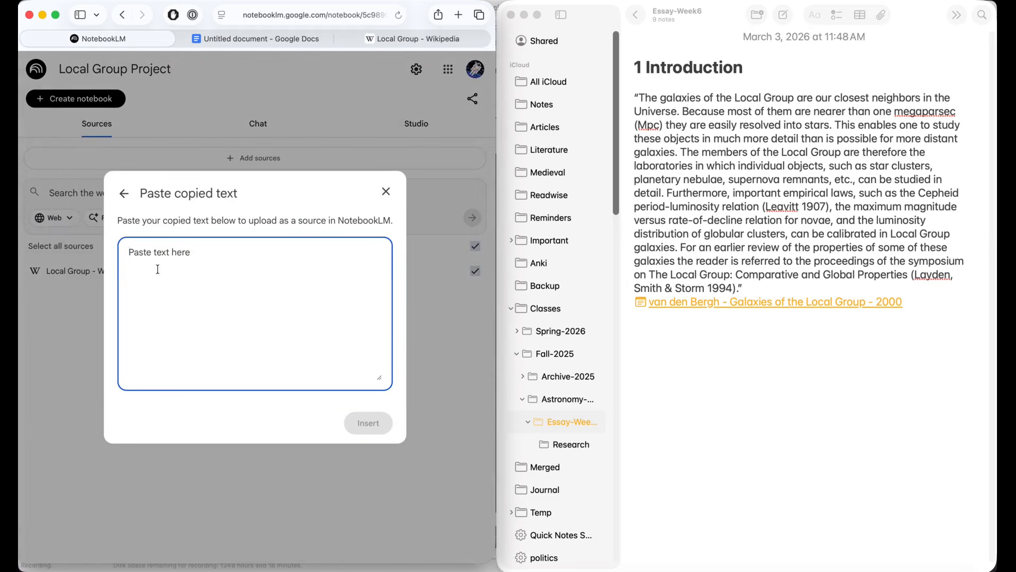
pyautogui.click(915, 300)
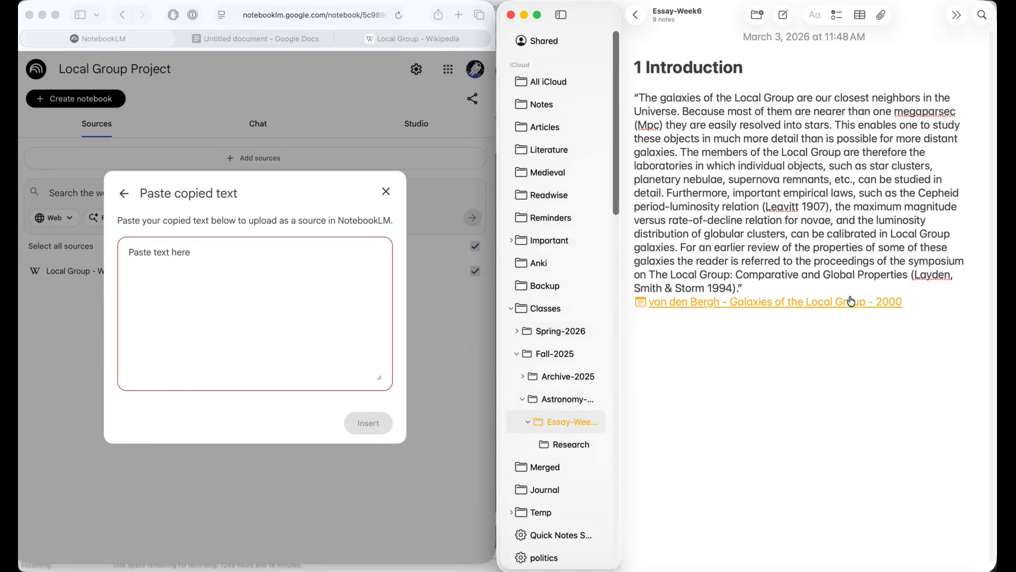
pyautogui.press('super+a')
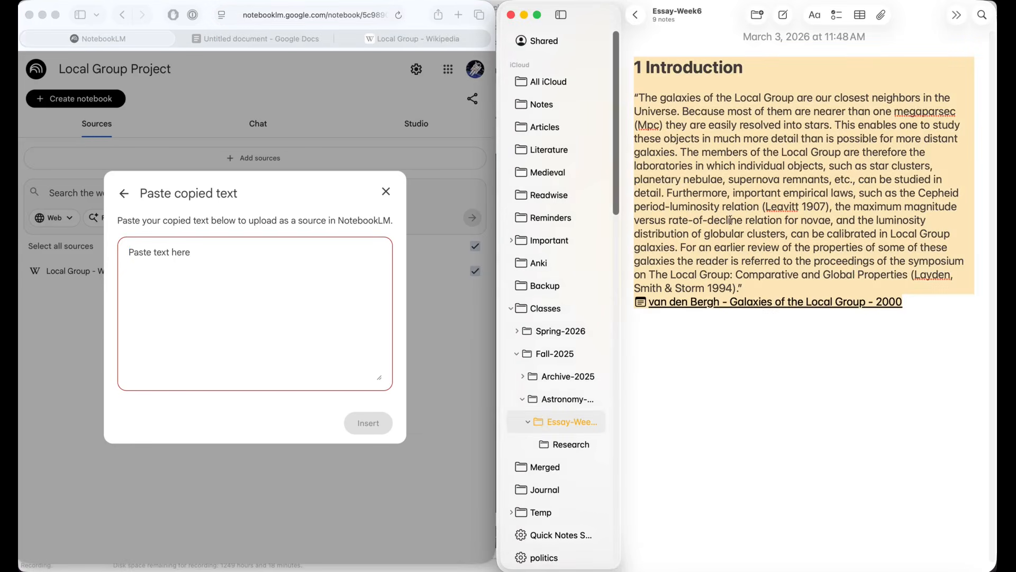
pyautogui.click(287, 265)
pyautogui.moveTo(838, 192); pyautogui.dragTo(222, 317)
pyautogui.click(371, 427)
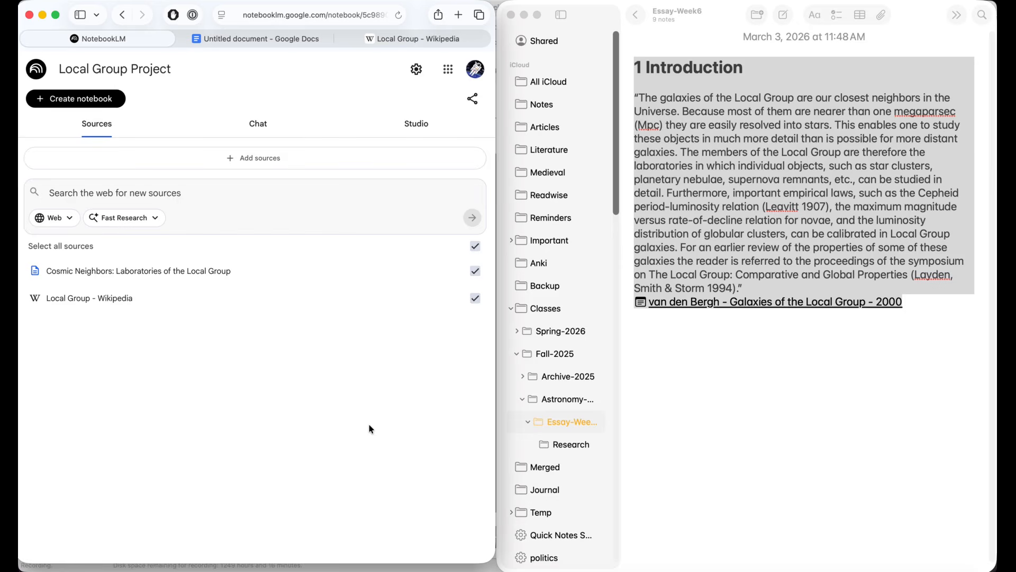
# Step: Upload 1 Introduction.pdf from the Apple Notes Export folder as a notebook source
pyautogui.click(242, 158)
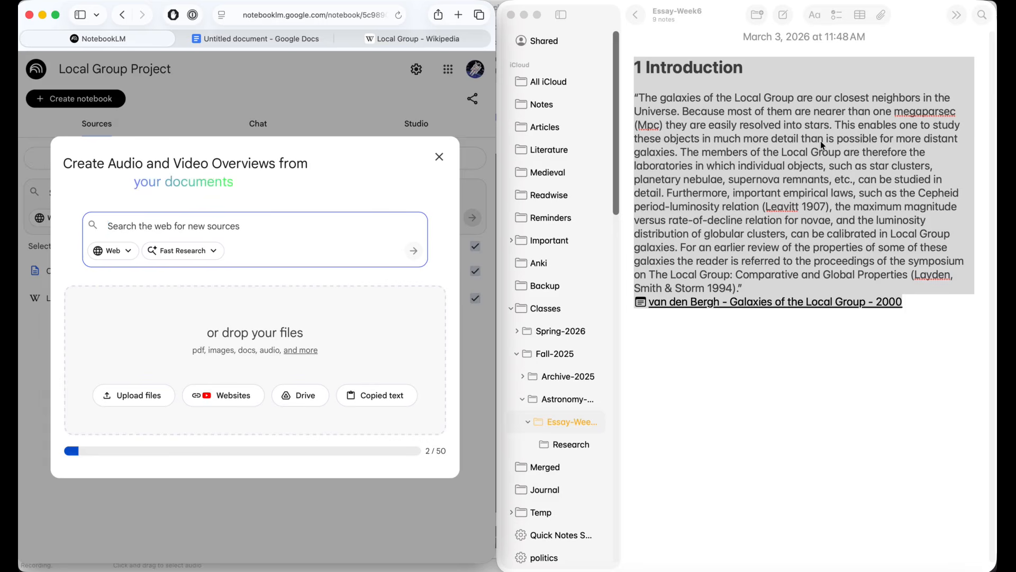
pyautogui.click(132, 404)
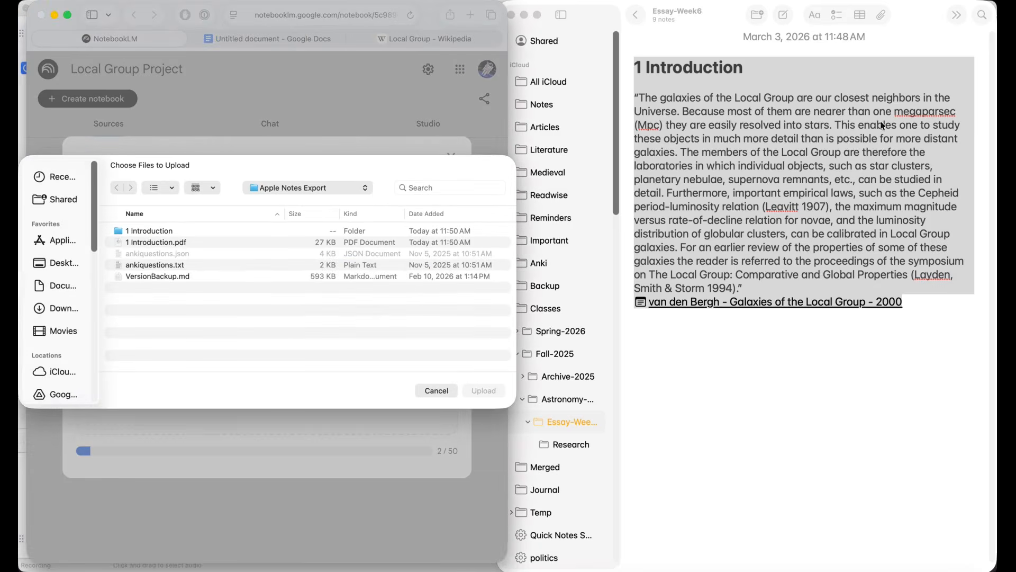
pyautogui.doubleClick(174, 242)
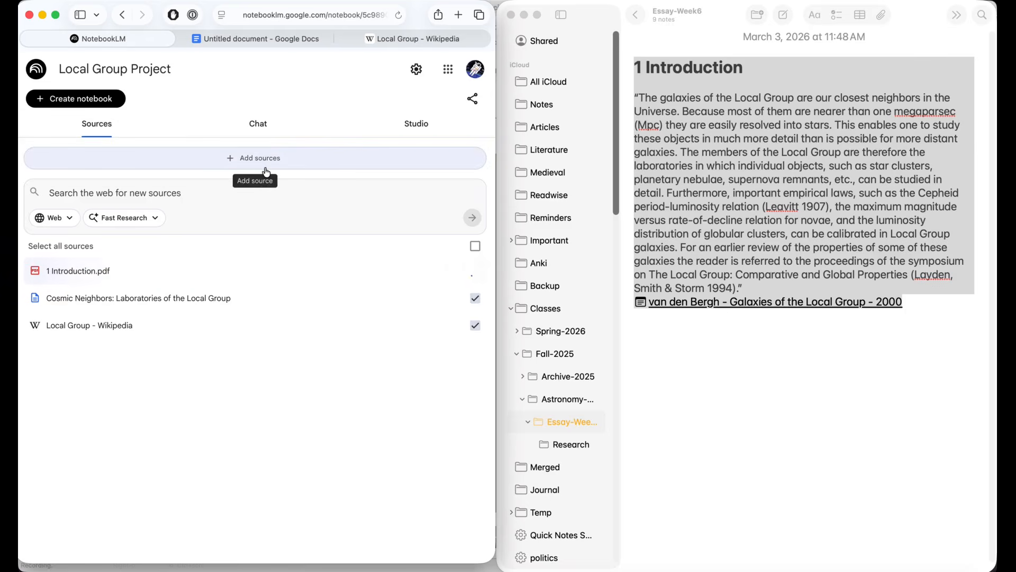
# Step: Upload 1 Introduction.md from the 1 Introduction folder as another notebook source
pyautogui.click(240, 158)
pyautogui.click(146, 405)
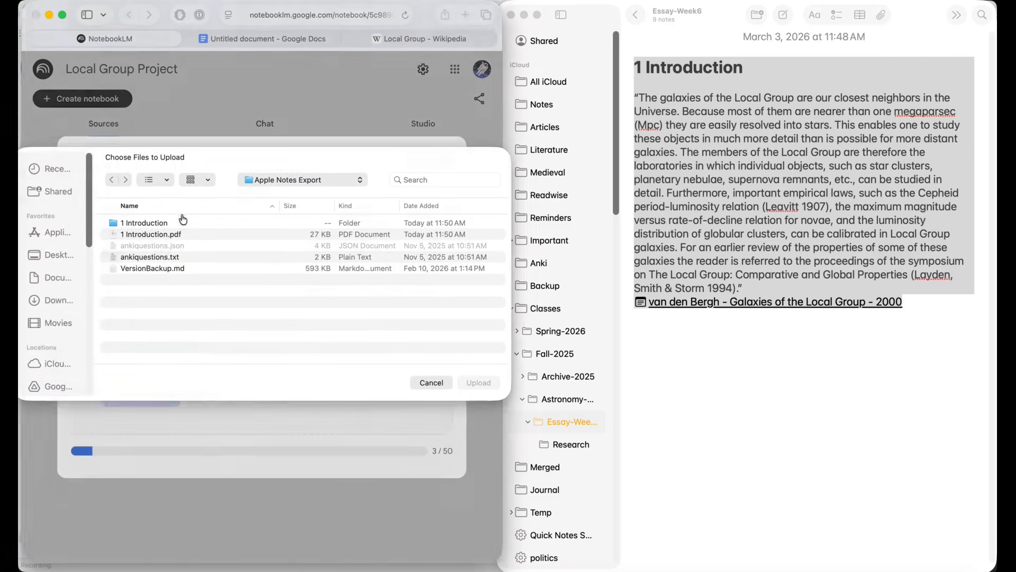
pyautogui.doubleClick(151, 236)
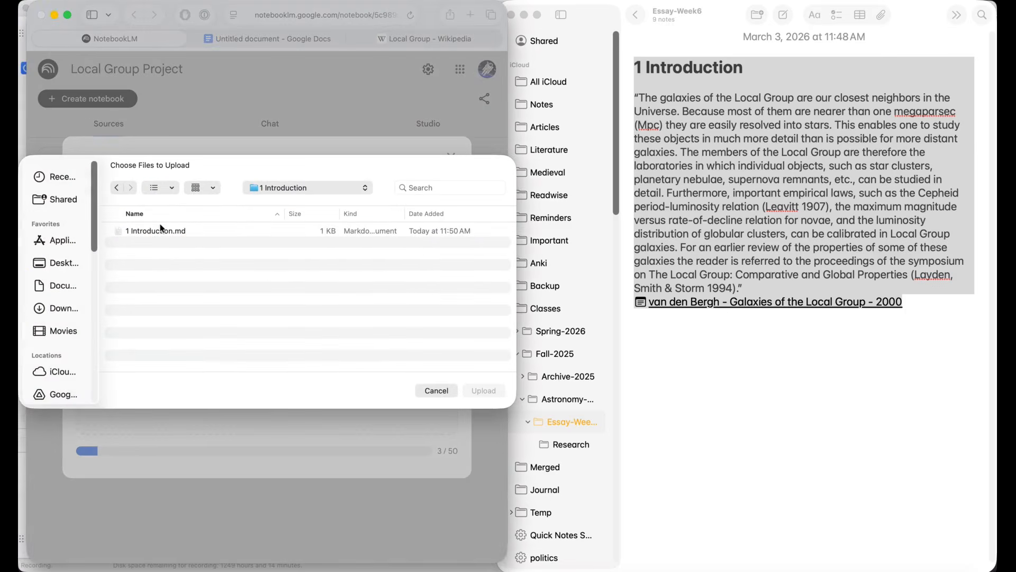
pyautogui.doubleClick(161, 231)
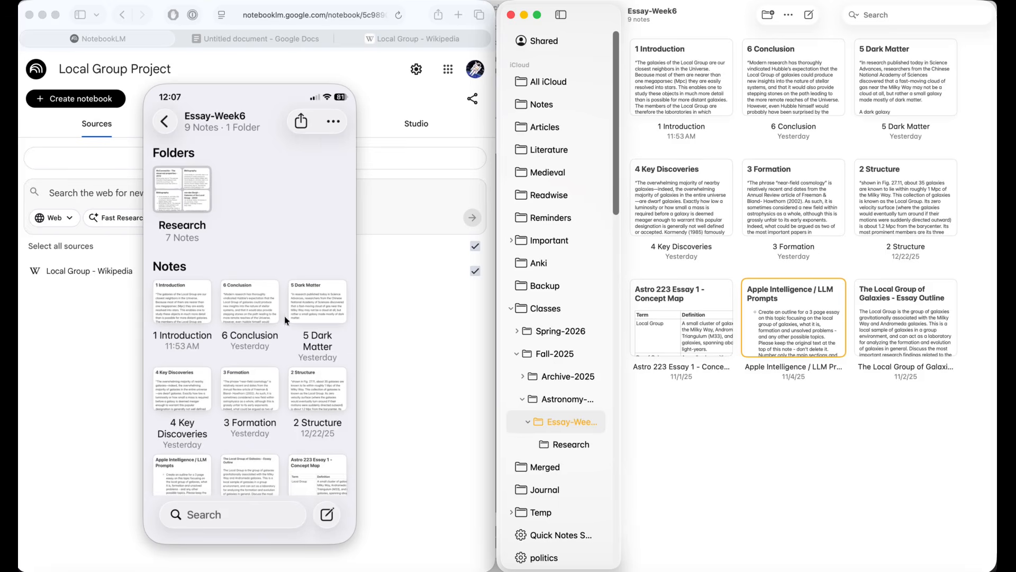
# Step: Open the 5 Dark Matter note on the mirrored iPhone and copy its entire text
pyautogui.click(312, 308)
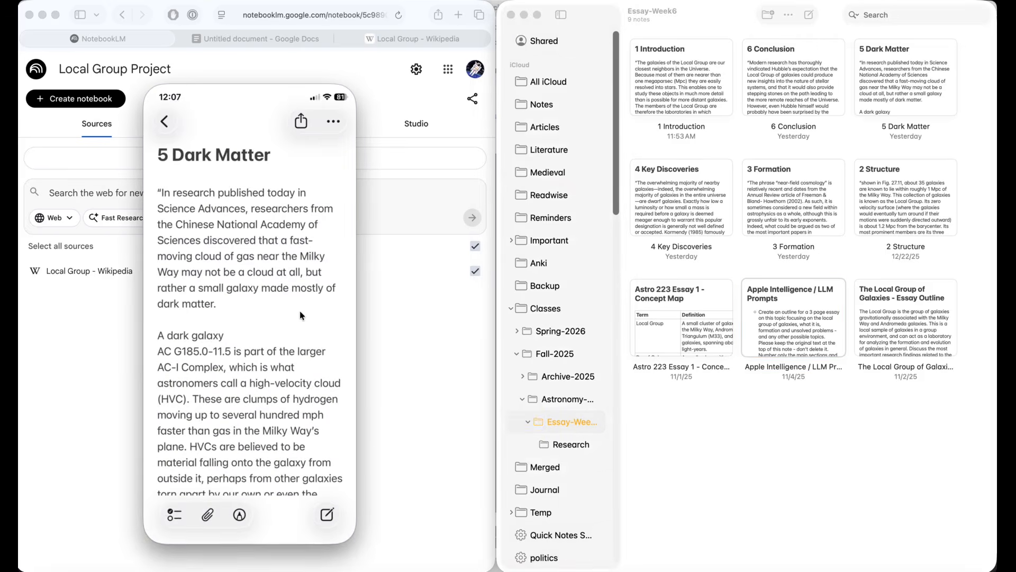
pyautogui.click(239, 241)
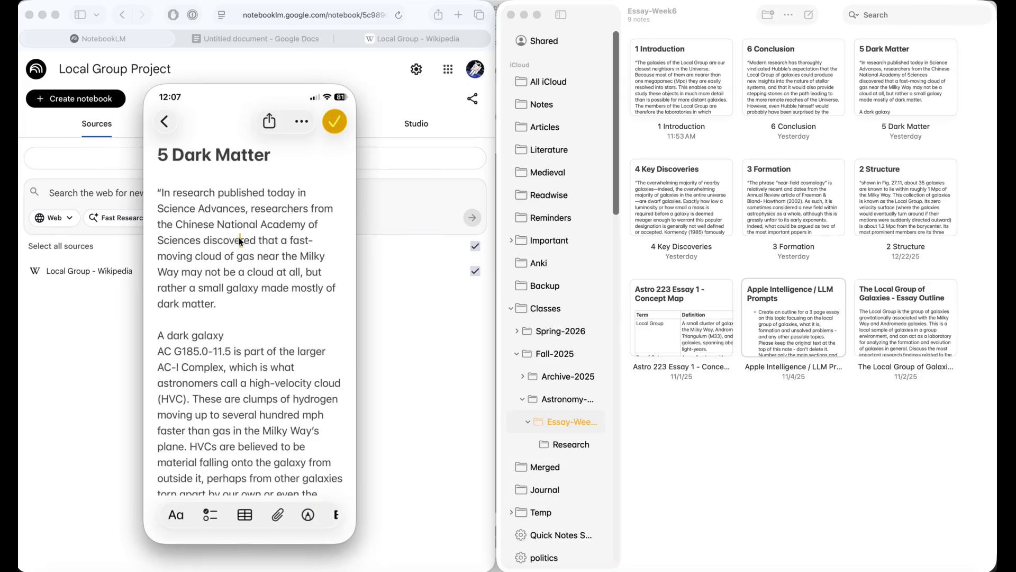
pyautogui.press('super+a')
pyautogui.rightClick(239, 241)
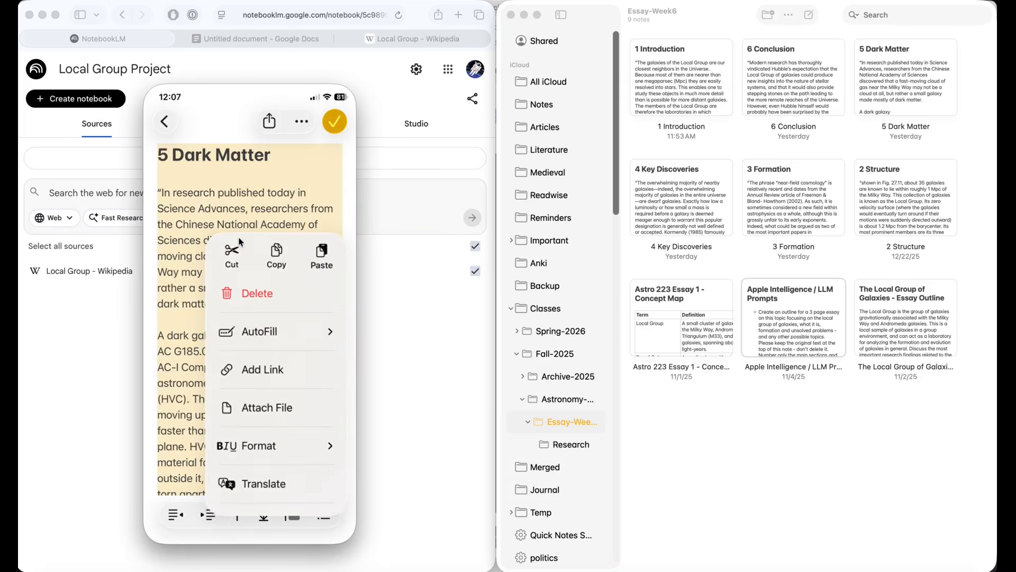
pyautogui.click(276, 257)
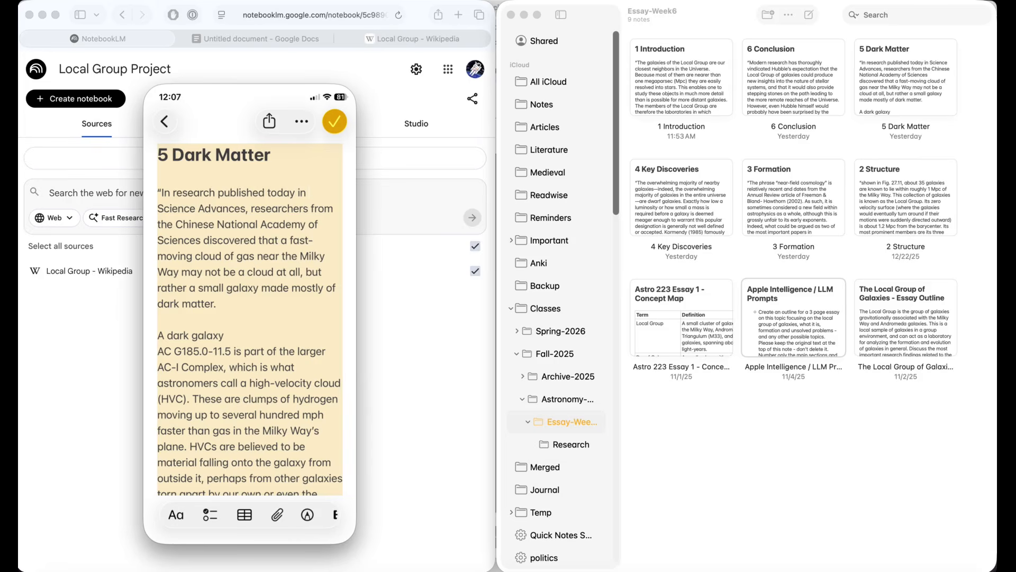
# Step: Switch to the NotebookLM phone app, paste the copied note into the copied-text source form and review the pasted text
pyautogui.click(151, 1)
pyautogui.click(154, 21)
pyautogui.click(235, 255)
pyautogui.click(205, 269)
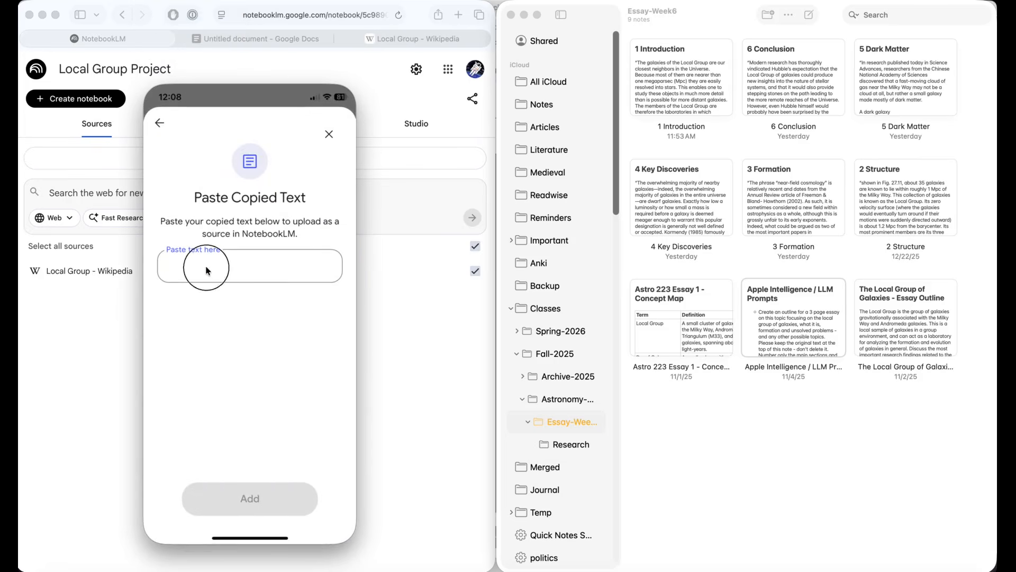
pyautogui.click(172, 295)
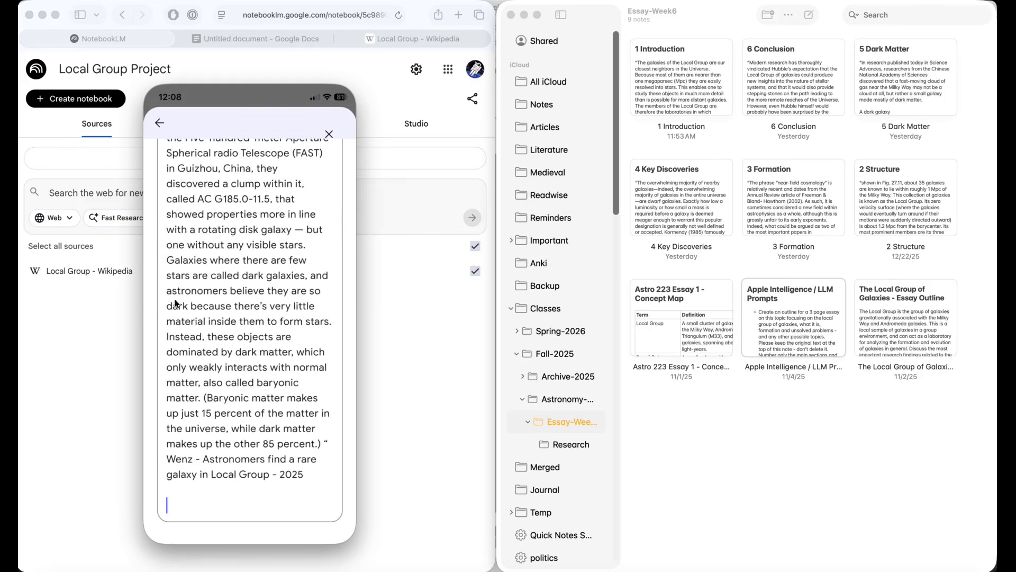
pyautogui.scroll(10, 291, 222)
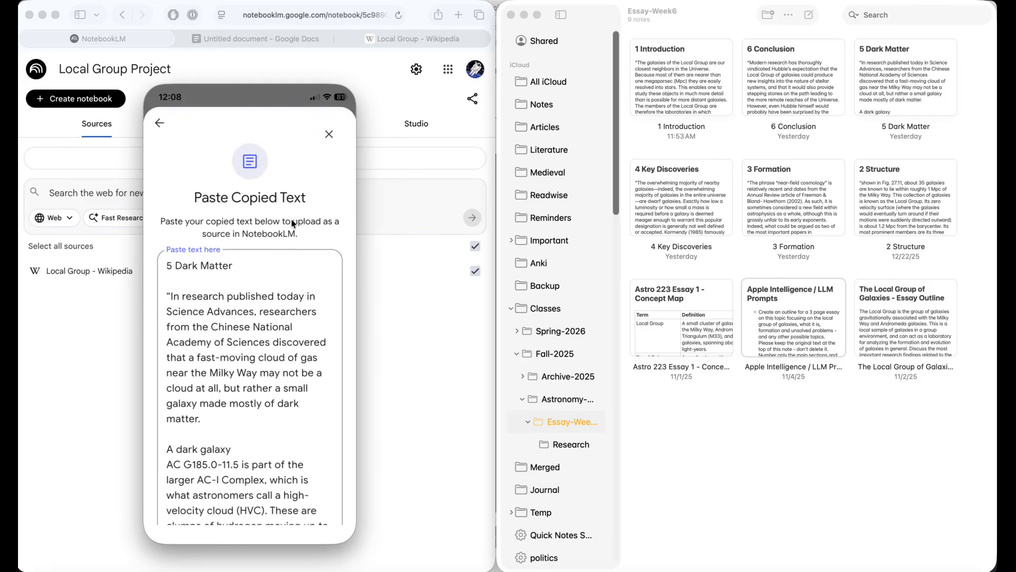
pyautogui.scroll(-3, 292, 224)
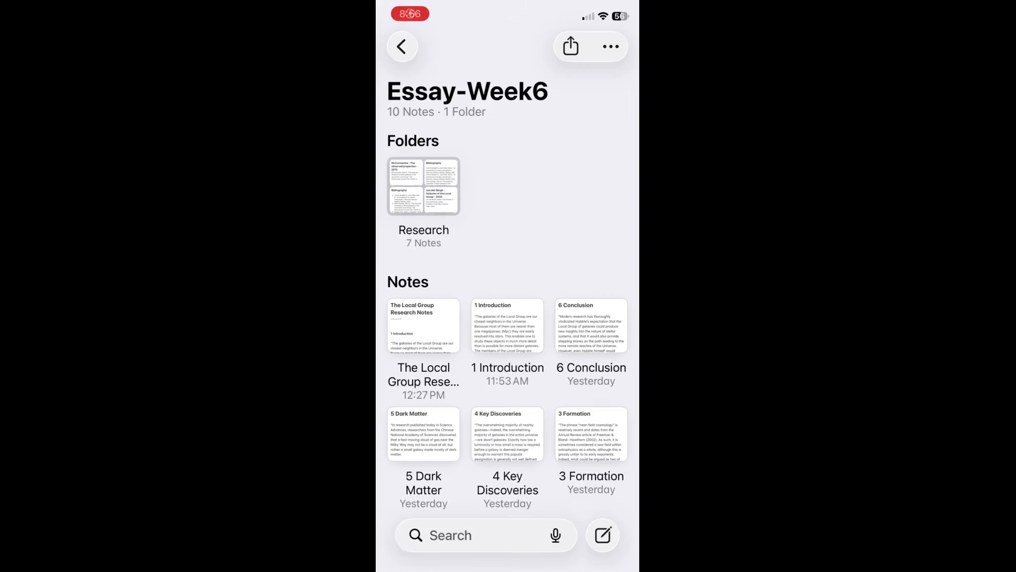
# Step: Transfer the 4 Key Discoveries note from Notes on the iPhone into a Google Docs document and review the inserted text
pyautogui.moveTo(508, 435); pyautogui.dragTo(528, 396)
pyautogui.moveTo(508, 566); pyautogui.dragTo(582, 460)
pyautogui.moveTo(528, 396); pyautogui.dragTo(464, 153)
pyautogui.click(498, 254)
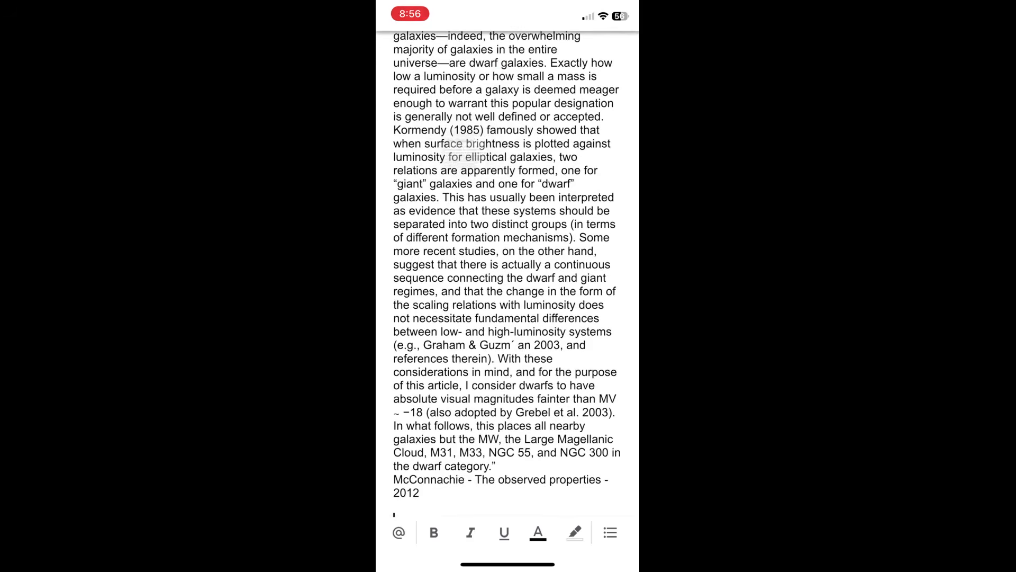
pyautogui.scroll(10, 508, 275)
pyautogui.scroll(-3, 508, 296)
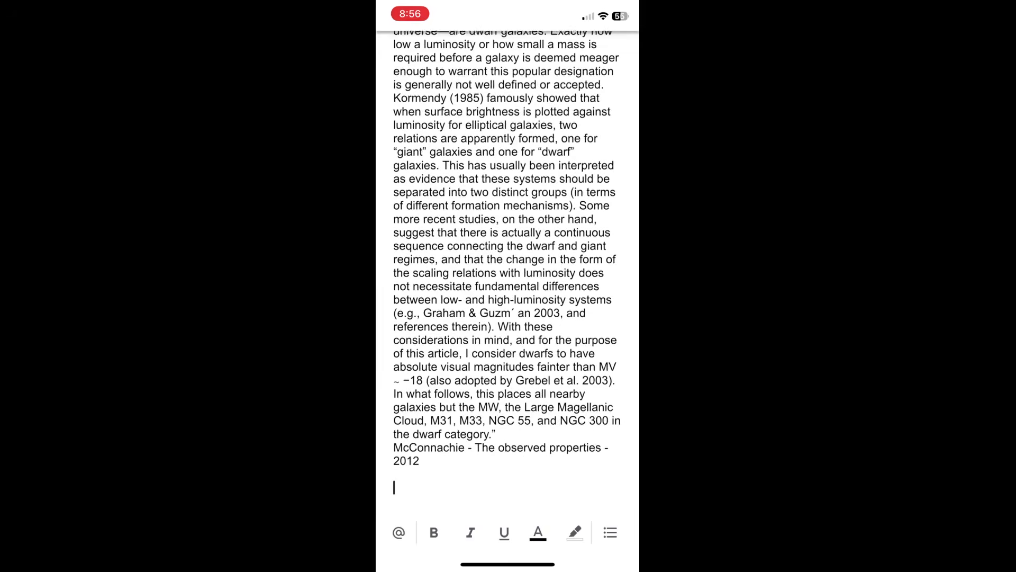
pyautogui.scroll(3, 507, 297)
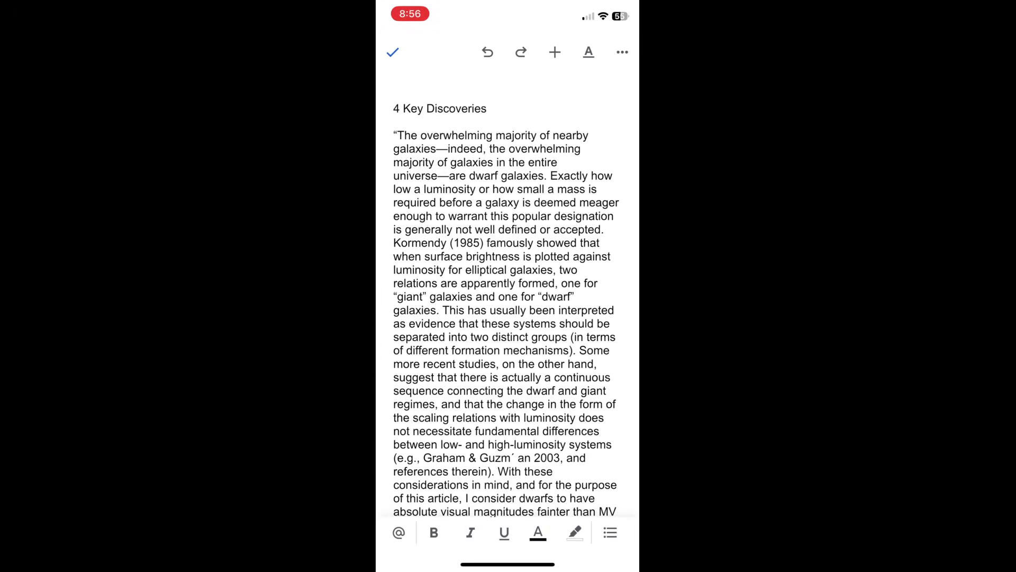
# Step: Transfer the 5 Dark Matter note from the Essay-Week6 folder in Notes into the Google Docs document and review the inserted text
pyautogui.moveTo(508, 566); pyautogui.dragTo(530, 450)
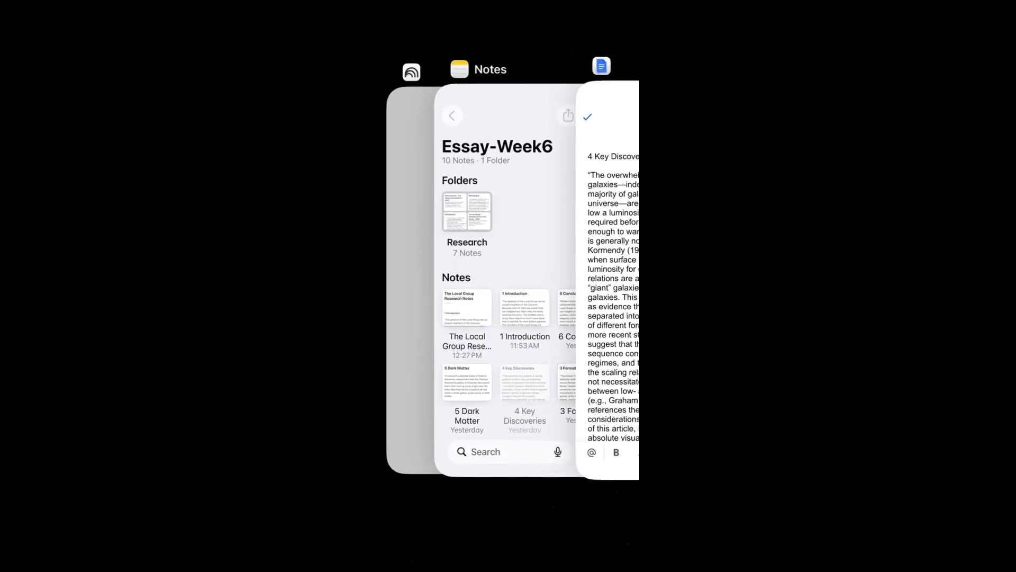
pyautogui.click(506, 278)
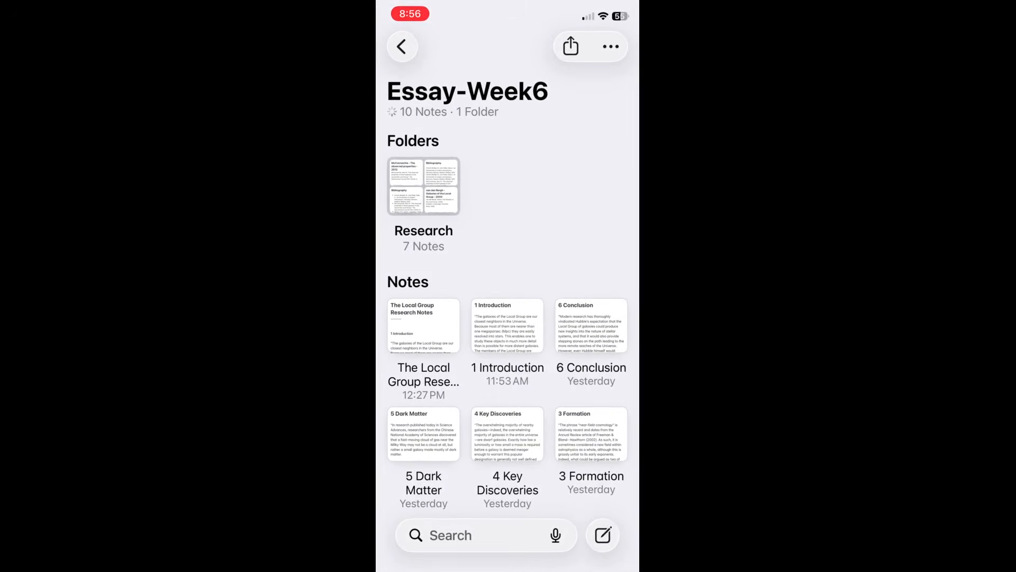
pyautogui.click(423, 434)
pyautogui.moveTo(423, 434); pyautogui.dragTo(503, 420)
pyautogui.moveTo(508, 566); pyautogui.dragTo(545, 477)
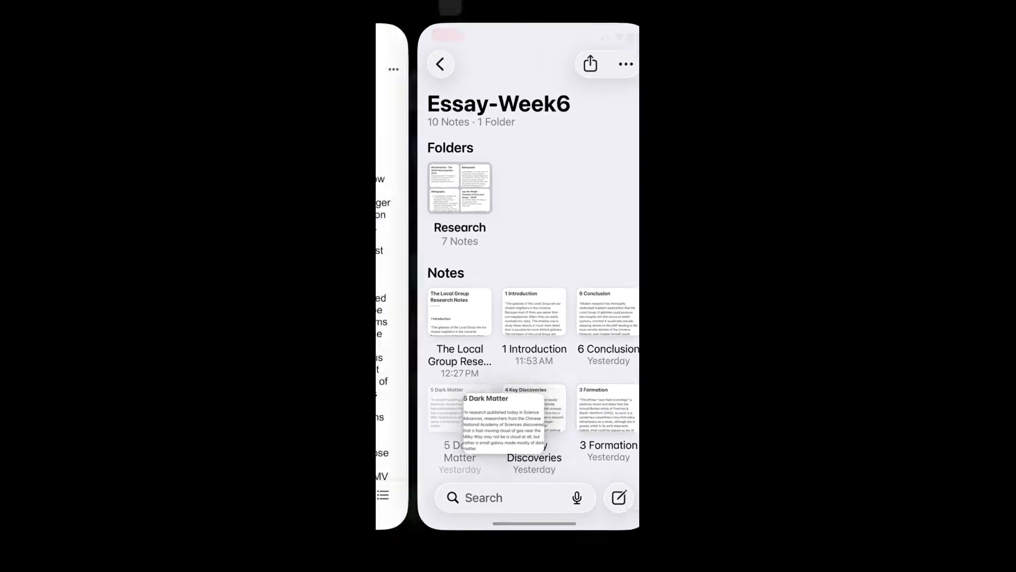
pyautogui.moveTo(504, 420); pyautogui.dragTo(503, 488)
pyautogui.click(492, 265)
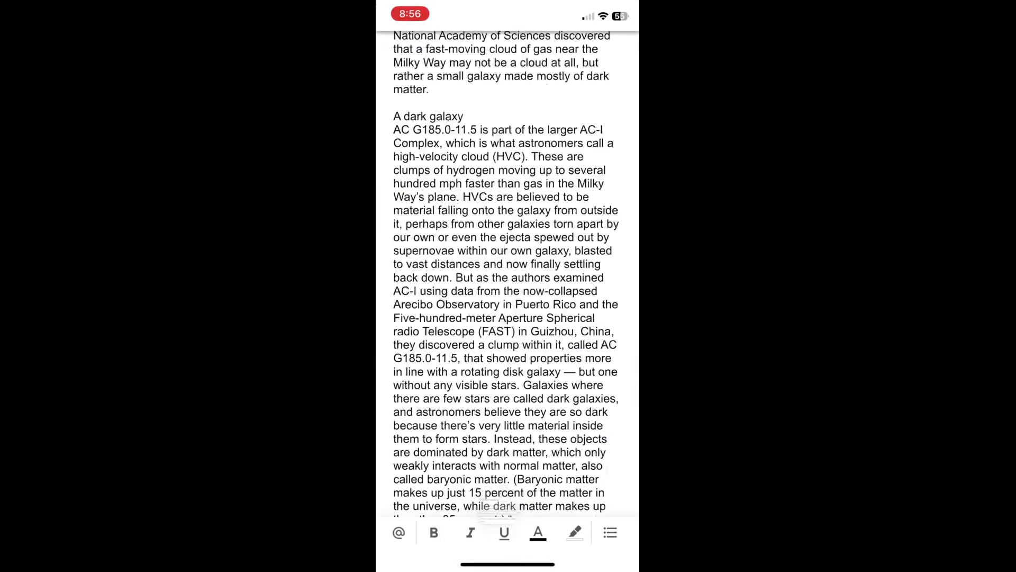
pyautogui.scroll(7, 507, 297)
pyautogui.scroll(10, 507, 296)
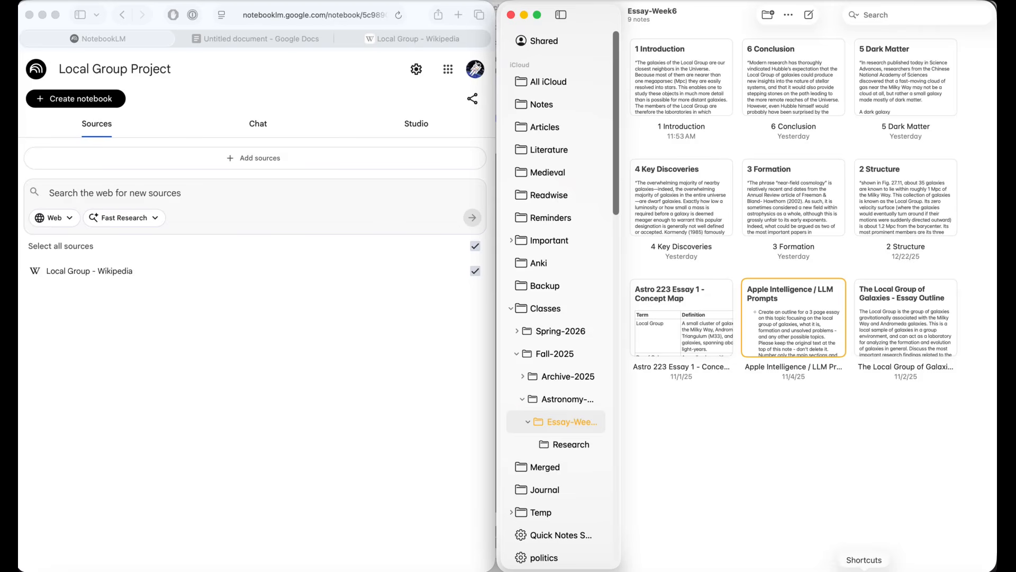
# Step: In Shortcuts, run Merge Apple Notes - Personal Version 1 with the title The Local Group Research Notes and output folder Essay-Week6
pyautogui.click(864, 571)
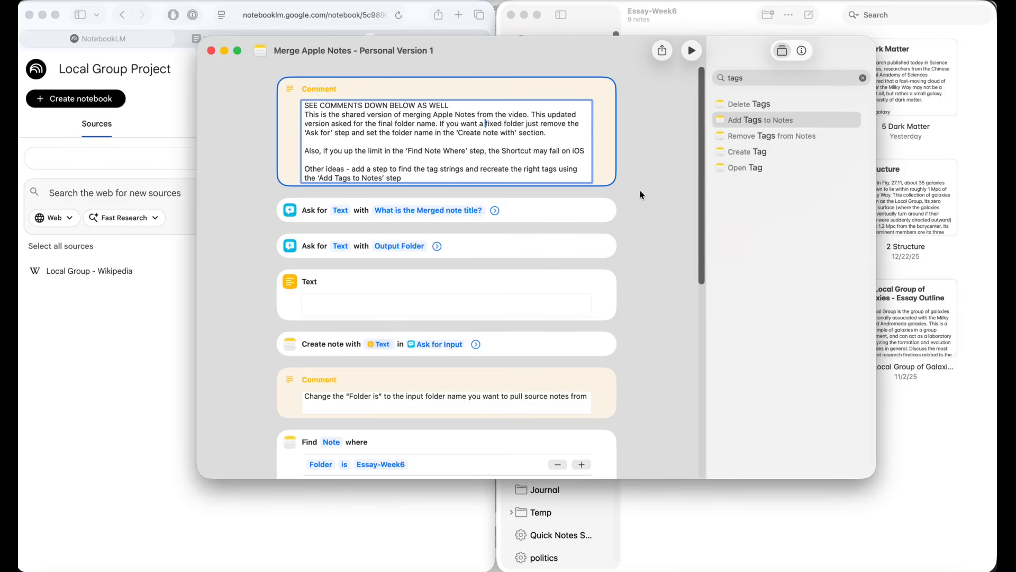
pyautogui.click(693, 51)
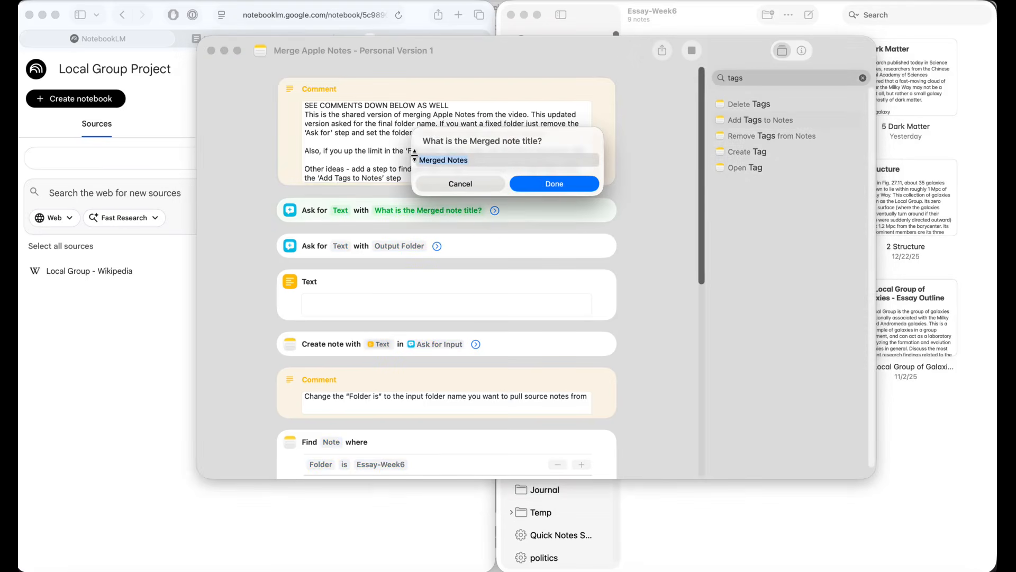
pyautogui.write('The Local Group Research N')
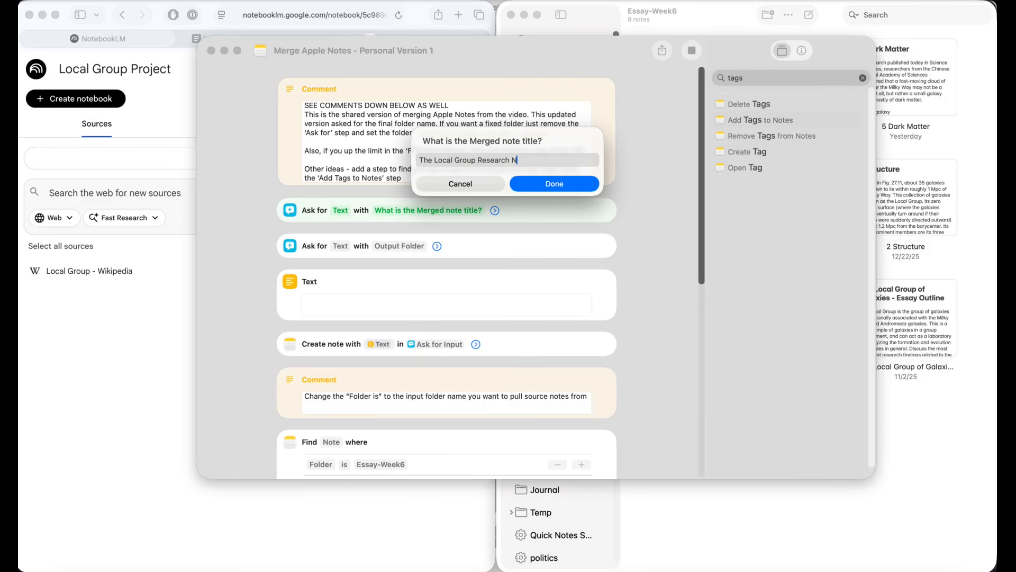
pyautogui.write('otes')
pyautogui.click(544, 186)
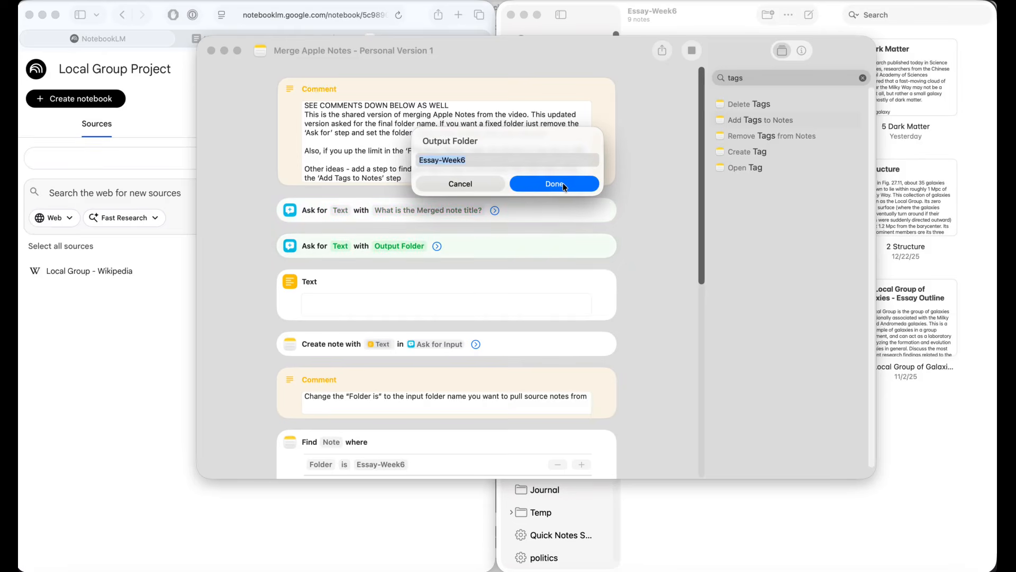
pyautogui.click(564, 184)
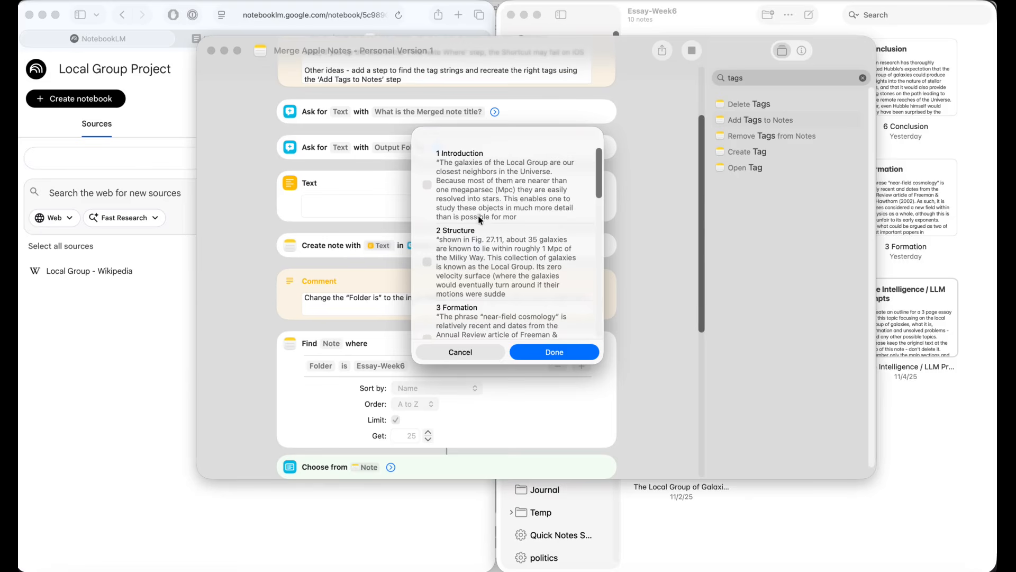
# Step: Choose the notes 1 Introduction through 6 Conclusion for merging and tag the merged note #astronomy
pyautogui.click(427, 184)
pyautogui.click(427, 262)
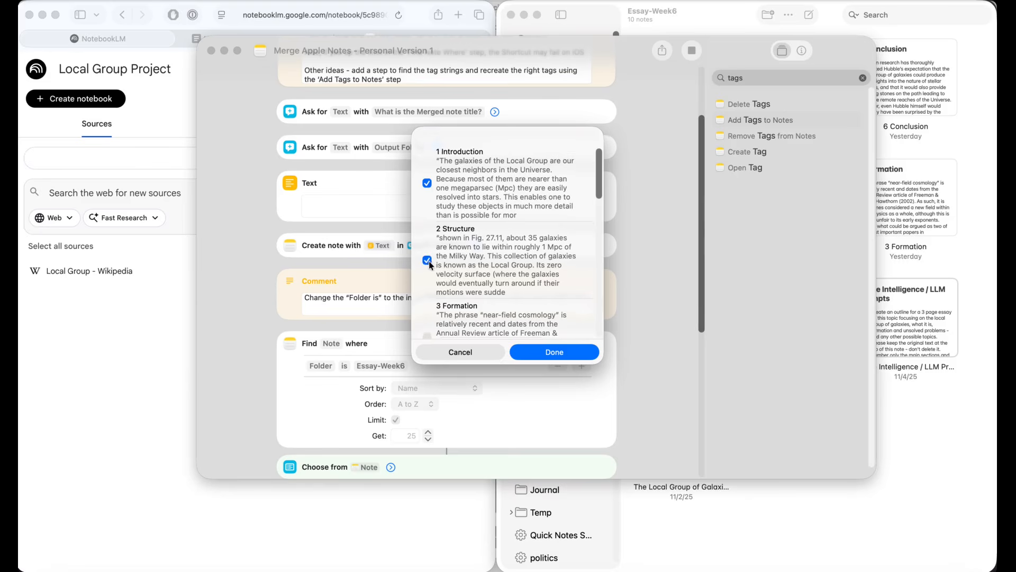
pyautogui.scroll(-4, 429, 262)
pyautogui.click(427, 244)
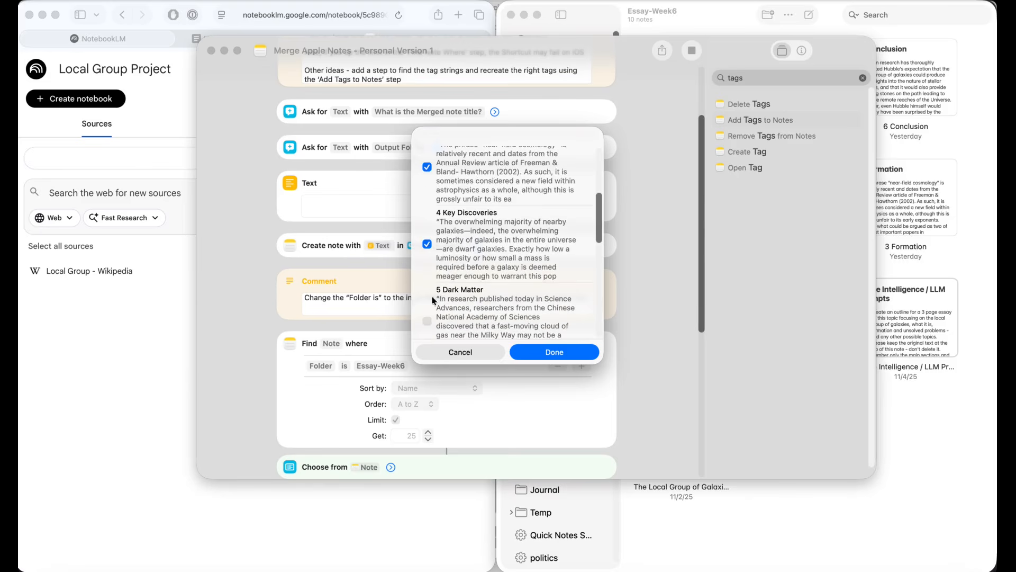
pyautogui.scroll(-4, 447, 299)
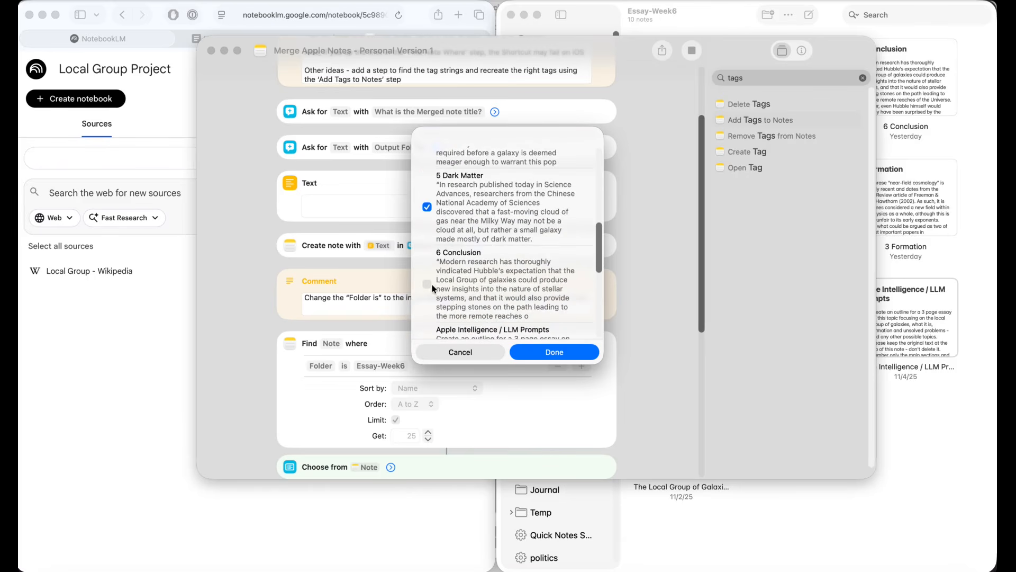
pyautogui.click(555, 352)
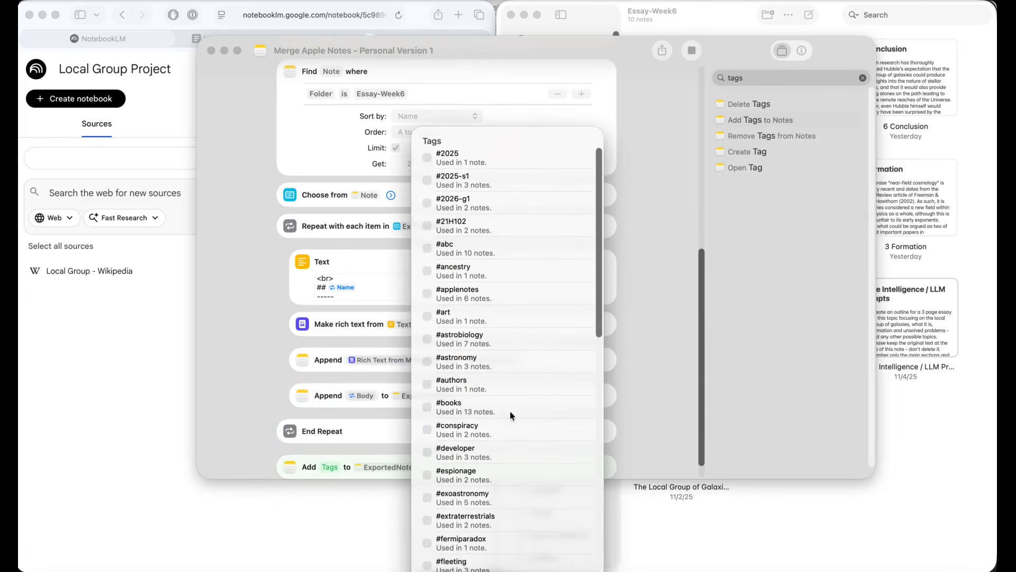
pyautogui.click(426, 361)
pyautogui.press('Return')
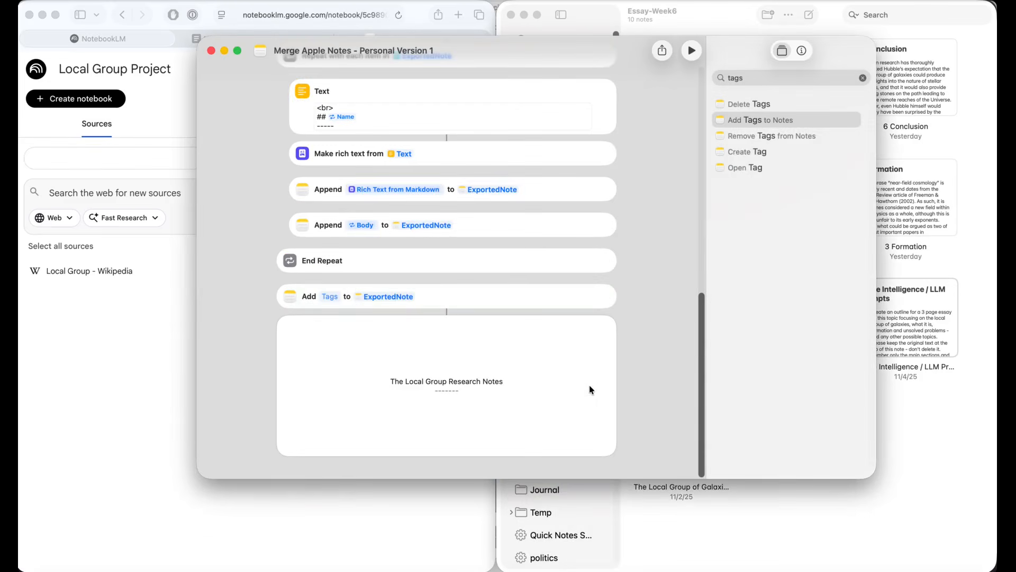
# Step: Open The Local Group Research Notes in Notes and review the merged sections from start to end
pyautogui.click(723, 7)
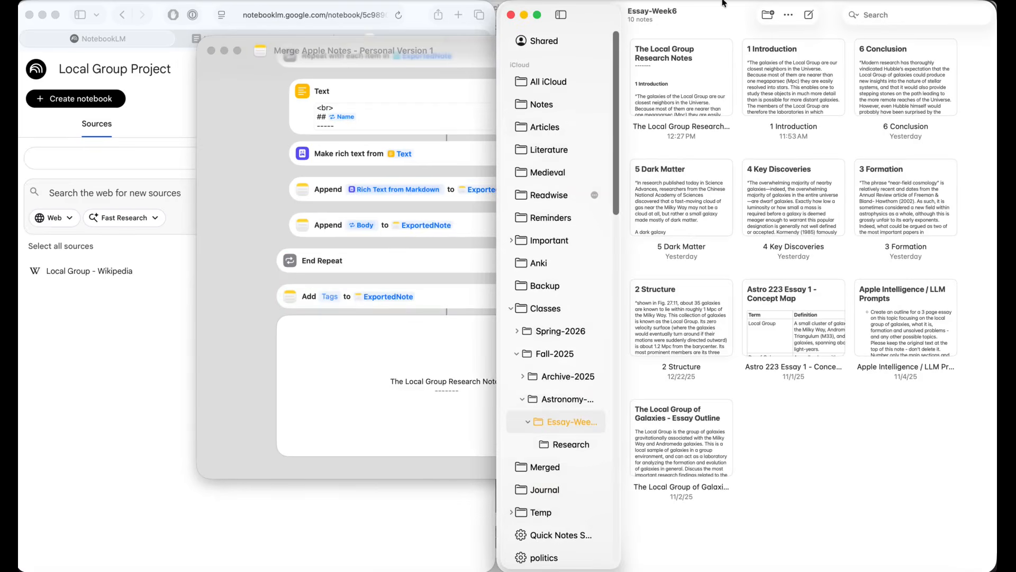
pyautogui.doubleClick(686, 77)
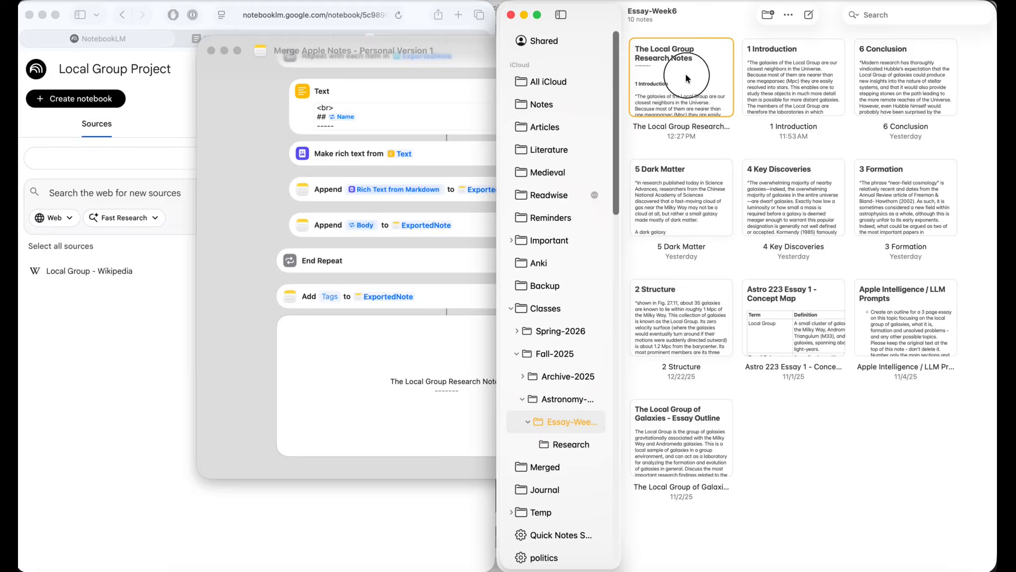
pyautogui.scroll(-20, 751, 109)
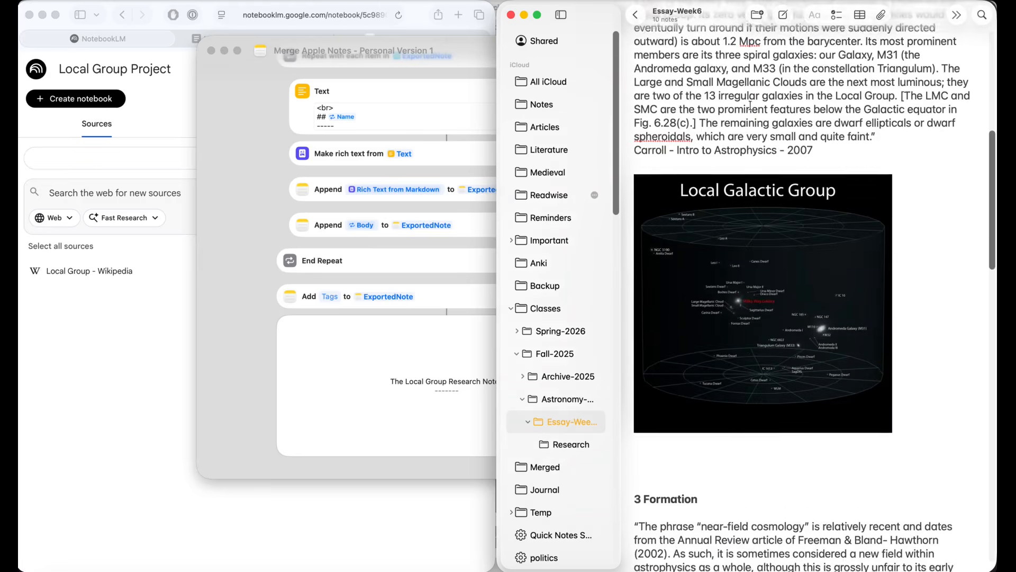
pyautogui.scroll(-10, 750, 109)
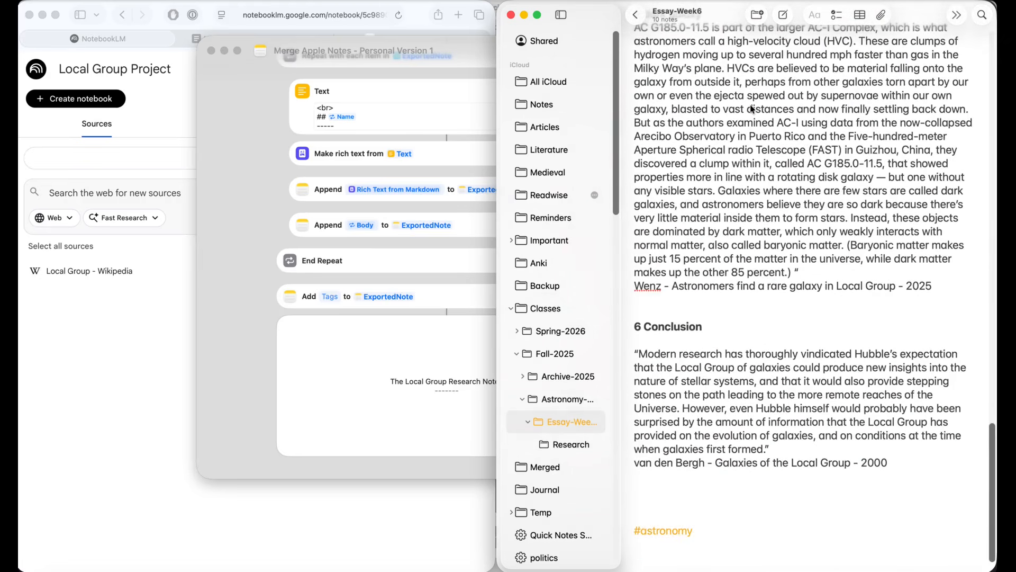
pyautogui.click(98, 392)
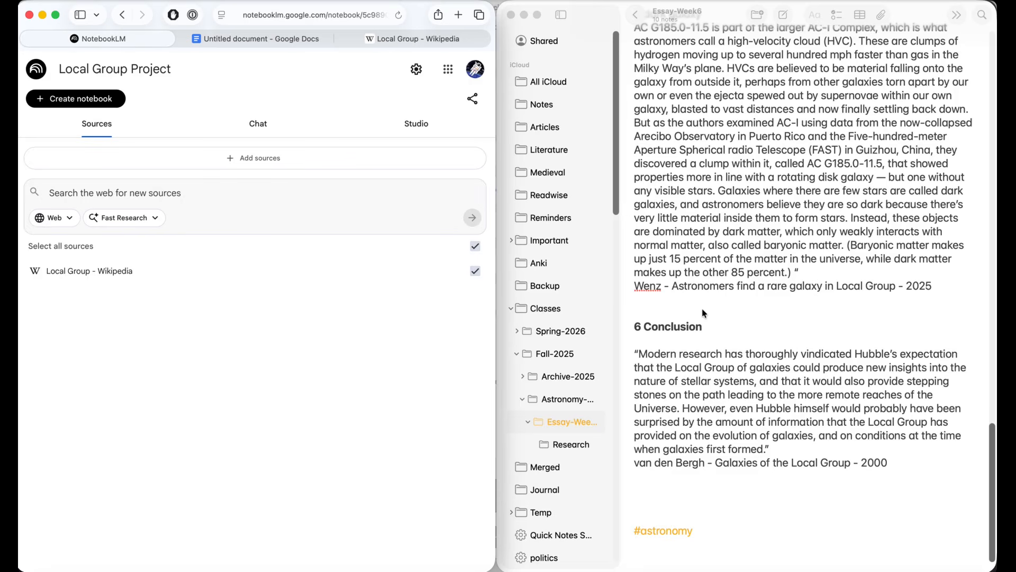
pyautogui.scroll(20, 702, 308)
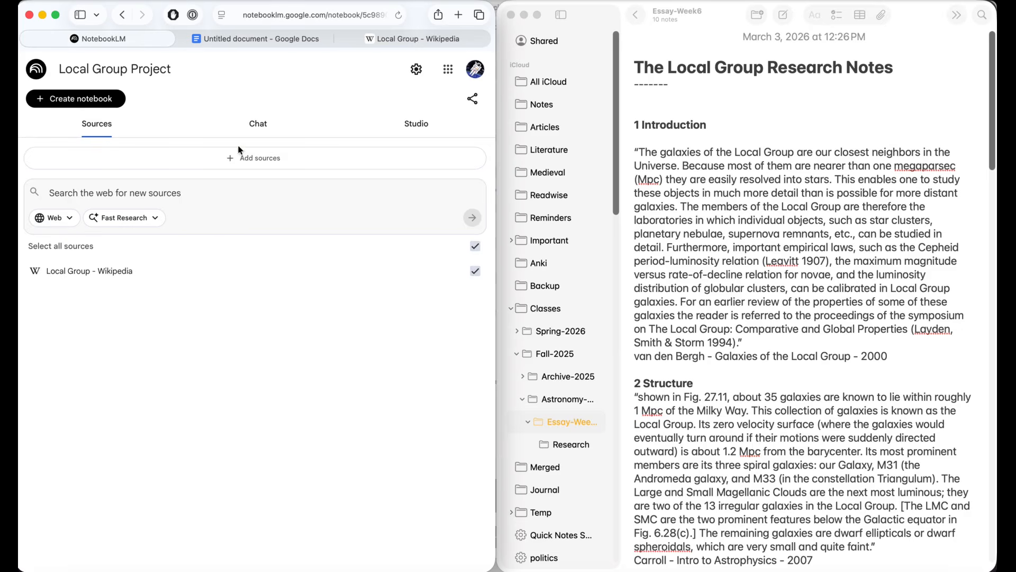
# Step: Add the entire text of The Local Group Research Notes to the Local Group Project notebook as a copied-text source
pyautogui.click(253, 158)
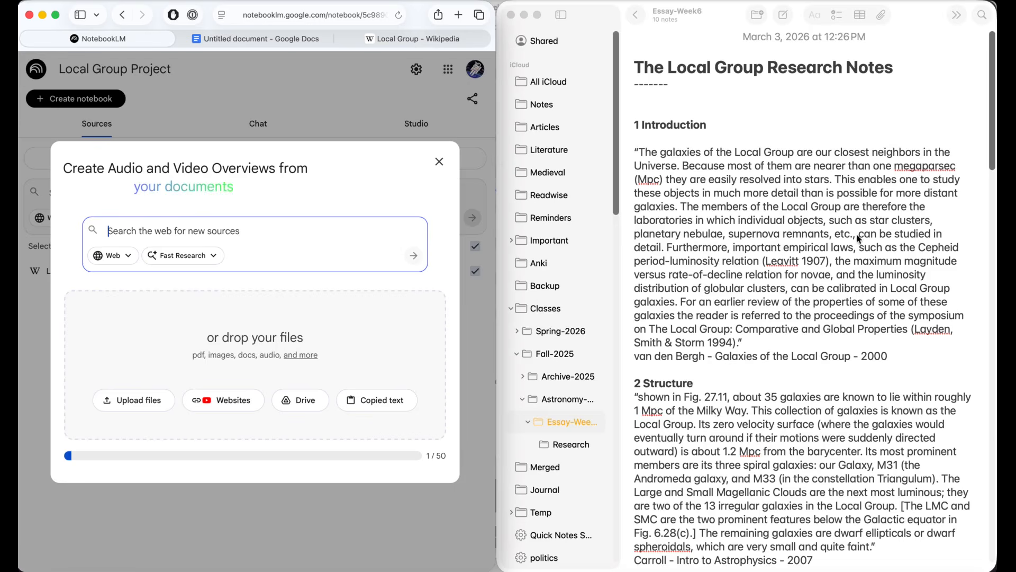
pyautogui.doubleClick(813, 193)
pyautogui.press('super+a')
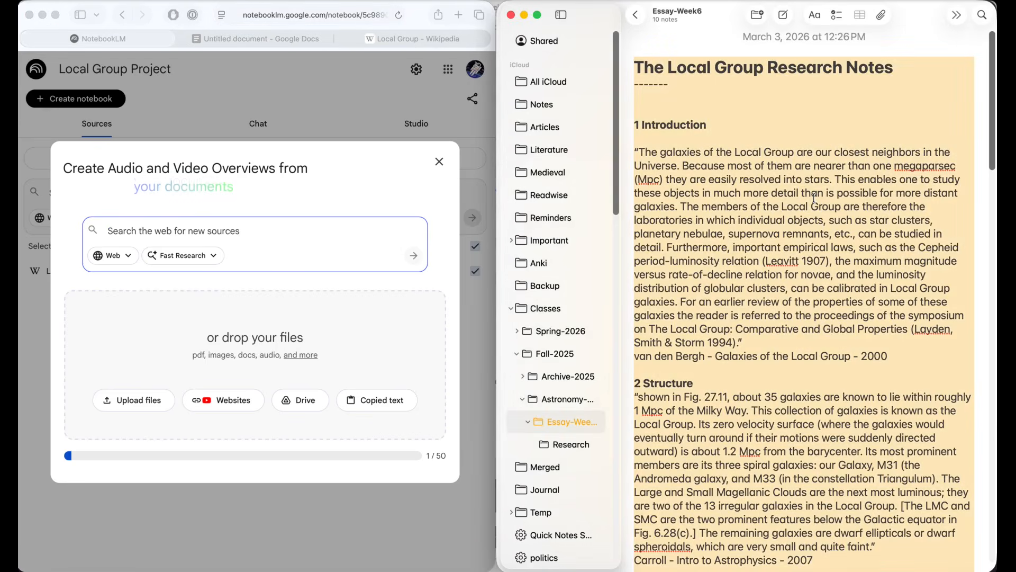
pyautogui.click(372, 400)
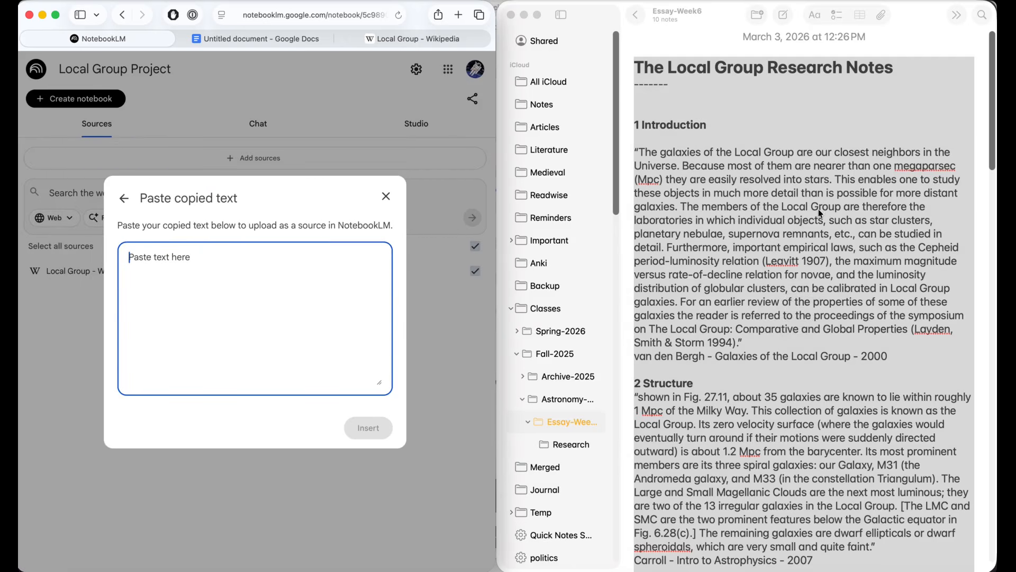
pyautogui.moveTo(797, 292); pyautogui.dragTo(299, 328)
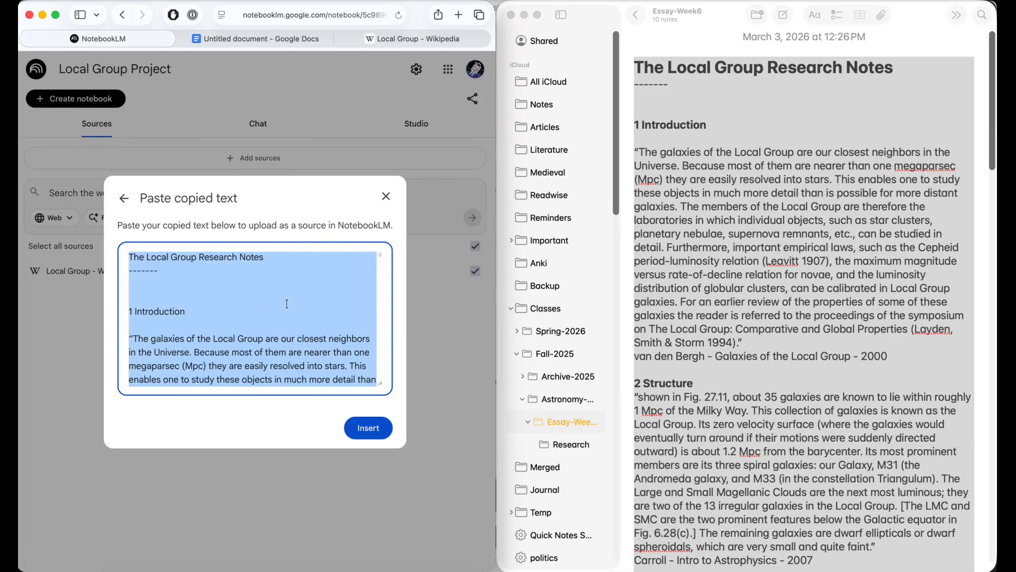
pyautogui.scroll(-10, 296, 318)
pyautogui.click(370, 428)
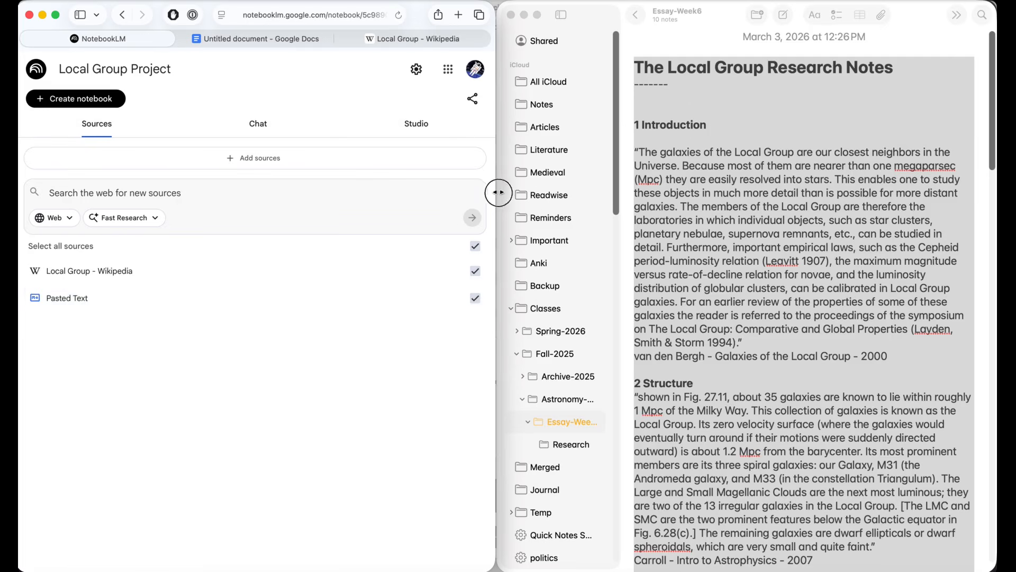
# Step: Widen the browser window over Notes and read the source guide of the Pasted Text source
pyautogui.moveTo(498, 192); pyautogui.dragTo(992, 277)
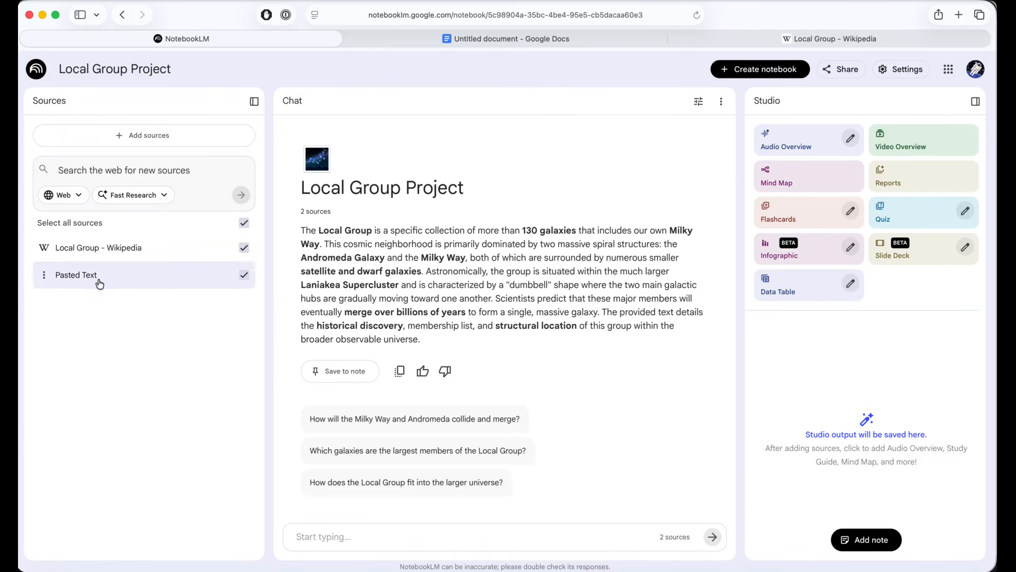
pyautogui.click(80, 275)
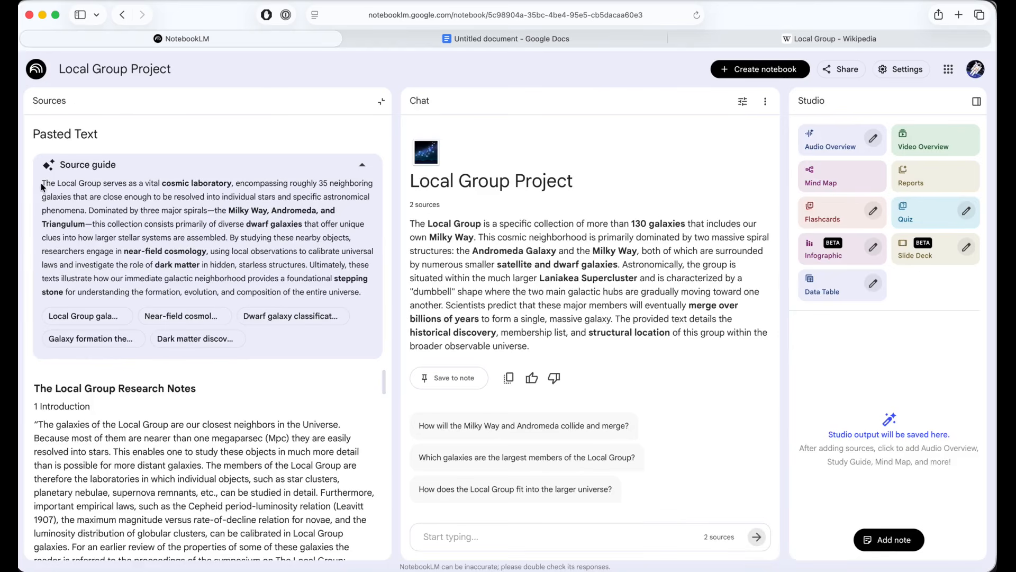
pyautogui.moveTo(43, 186); pyautogui.dragTo(212, 291)
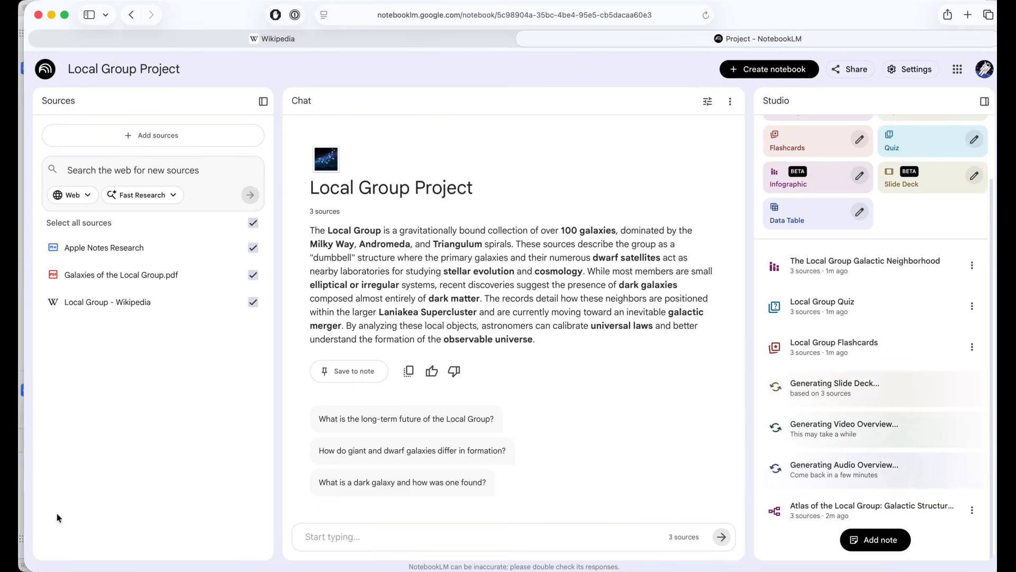
# Step: Exclude Galaxies of the Local Group.pdf and Local Group - Wikipedia from the notebook's selected sources
pyautogui.click(151, 354)
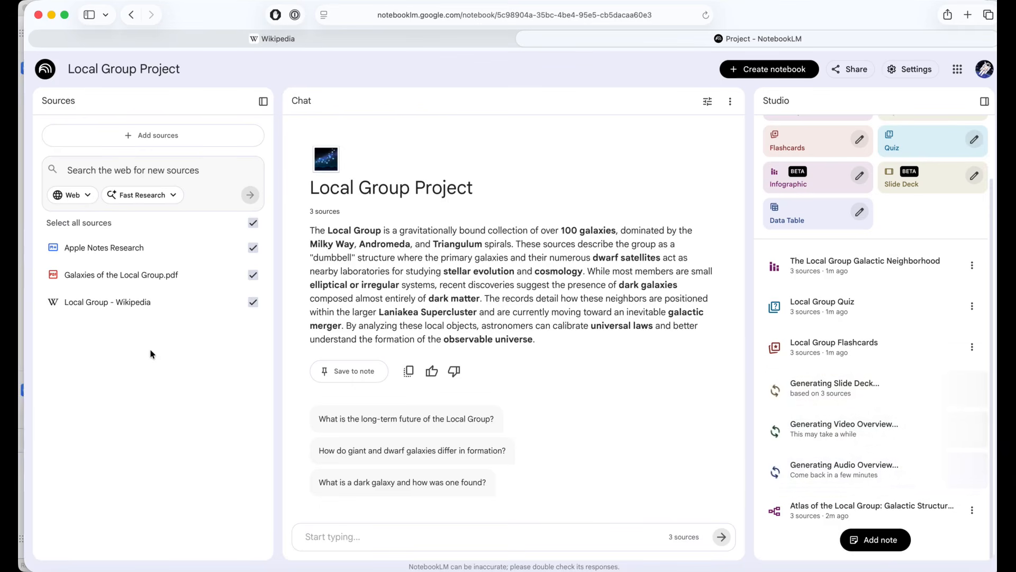
pyautogui.click(356, 196)
pyautogui.moveTo(356, 196); pyautogui.dragTo(472, 191)
pyautogui.click(253, 274)
pyautogui.click(253, 303)
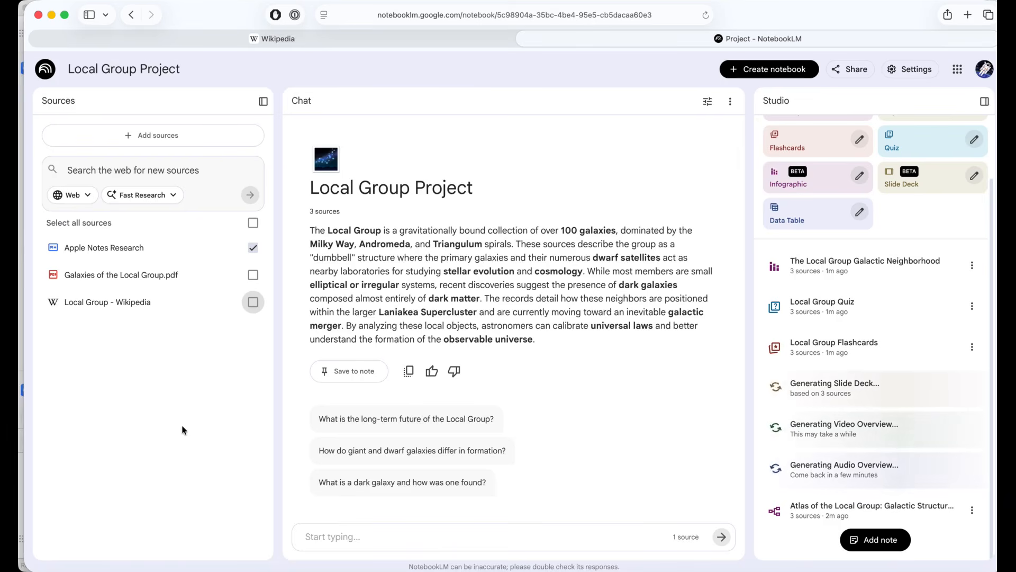
# Step: Review the source guides of Apple Notes Research and Local Group - Wikipedia, and include the Wikipedia source again
pyautogui.click(136, 247)
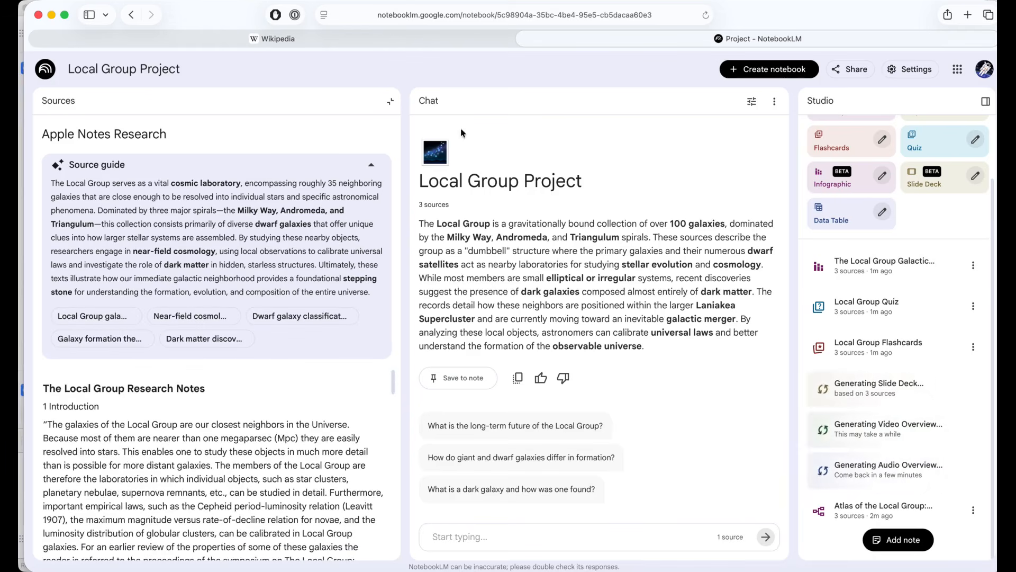
pyautogui.click(390, 101)
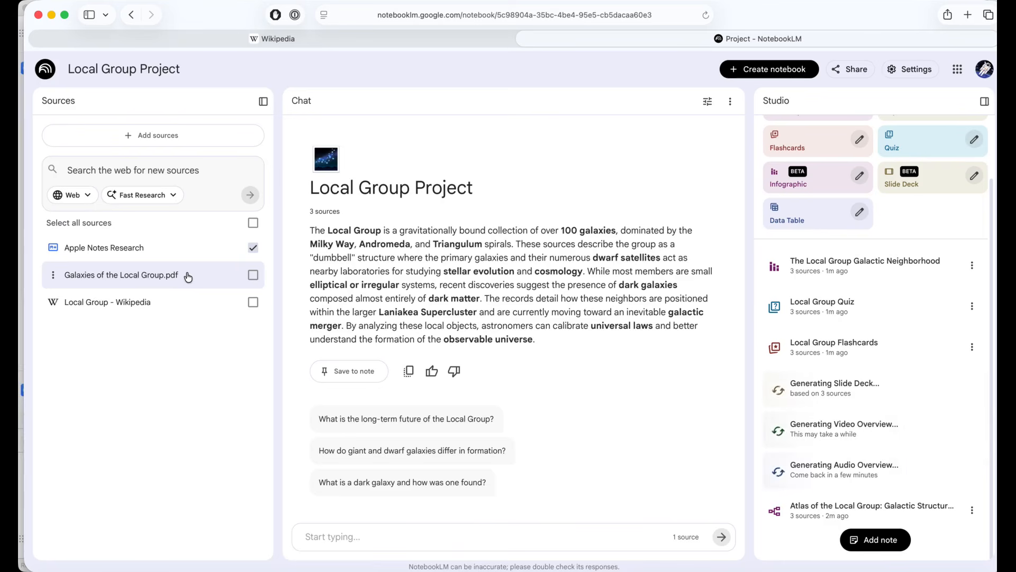
pyautogui.click(109, 301)
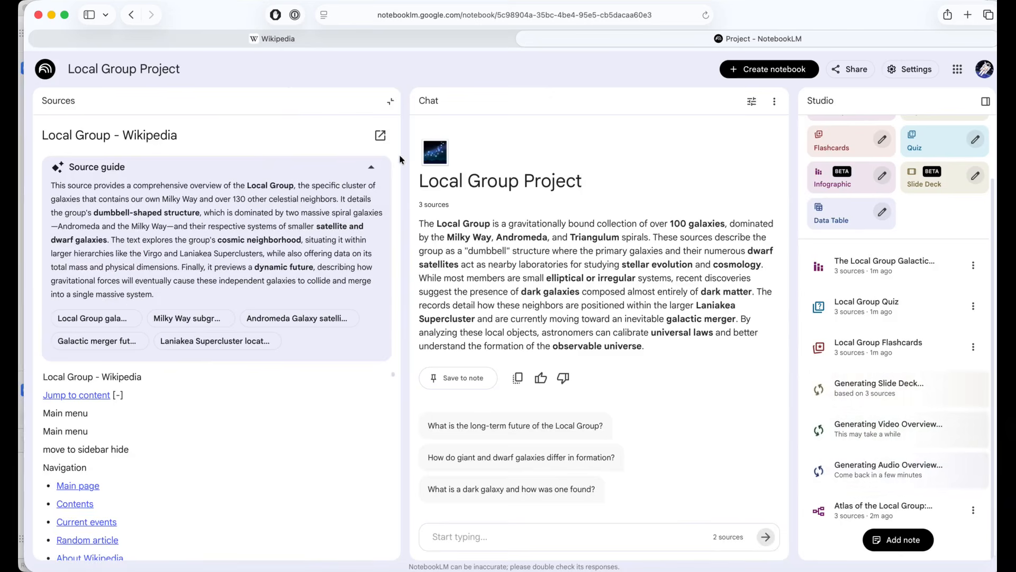
pyautogui.click(390, 101)
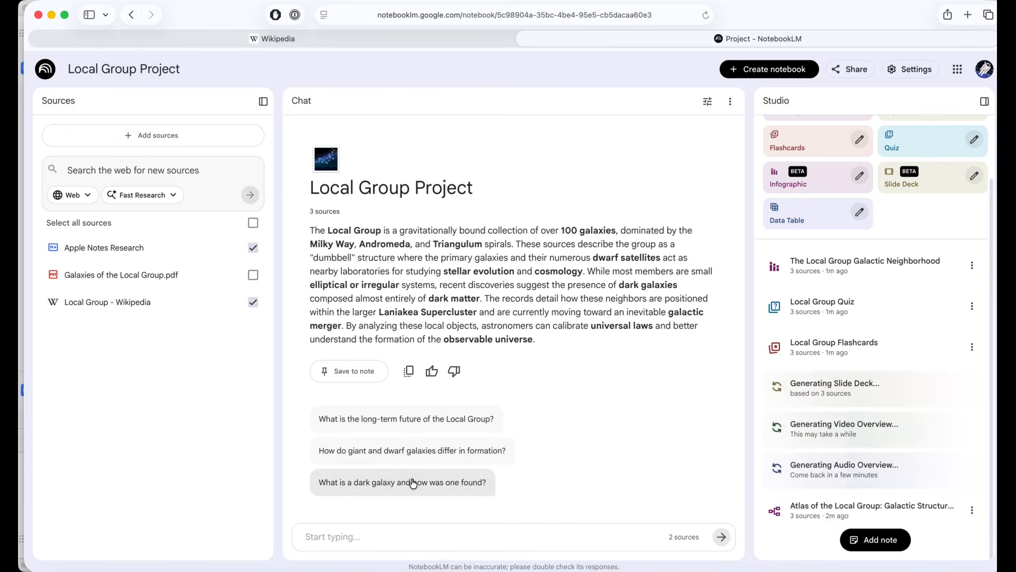
# Step: Ask the chat the suggested question "How do giant and dwarf galaxies differ in formation?" and widen the Studio area
pyautogui.click(427, 462)
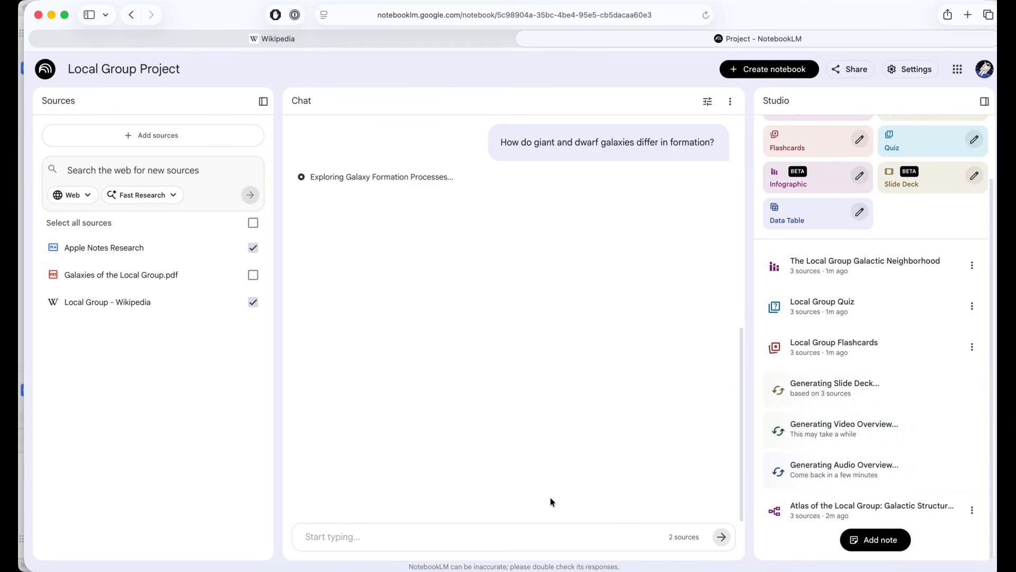
pyautogui.scroll(10, 550, 502)
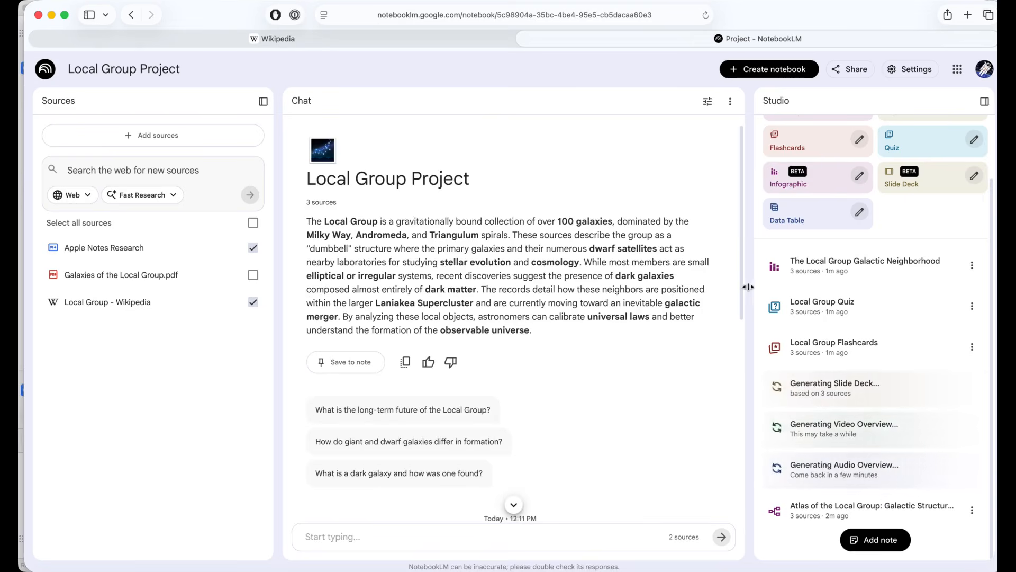
pyautogui.moveTo(750, 286); pyautogui.dragTo(630, 291)
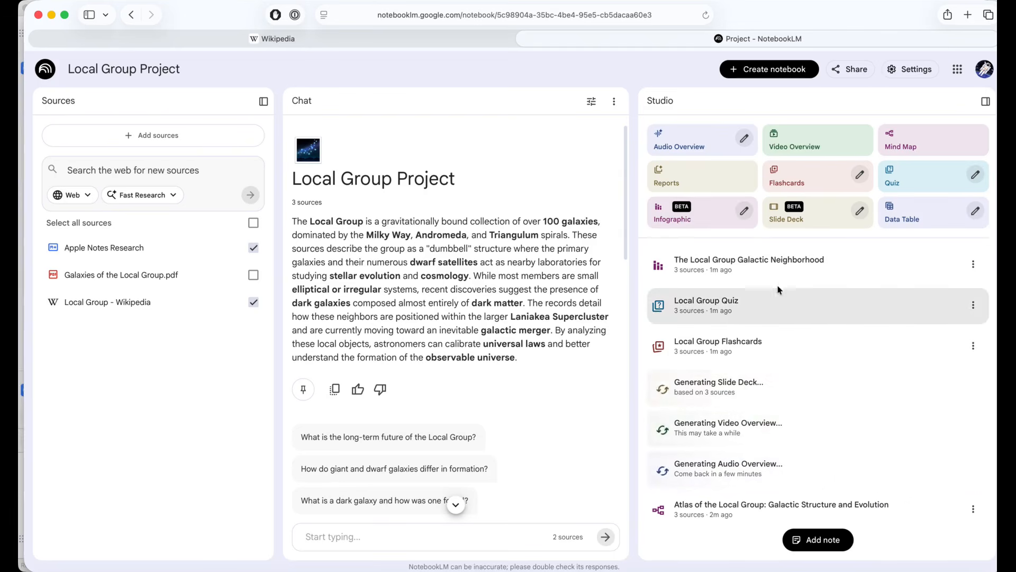
# Step: View the generated infographic The Local Group Galactic Neighborhood, the Local Group Quiz and the Local Group Flashcards
pyautogui.click(755, 271)
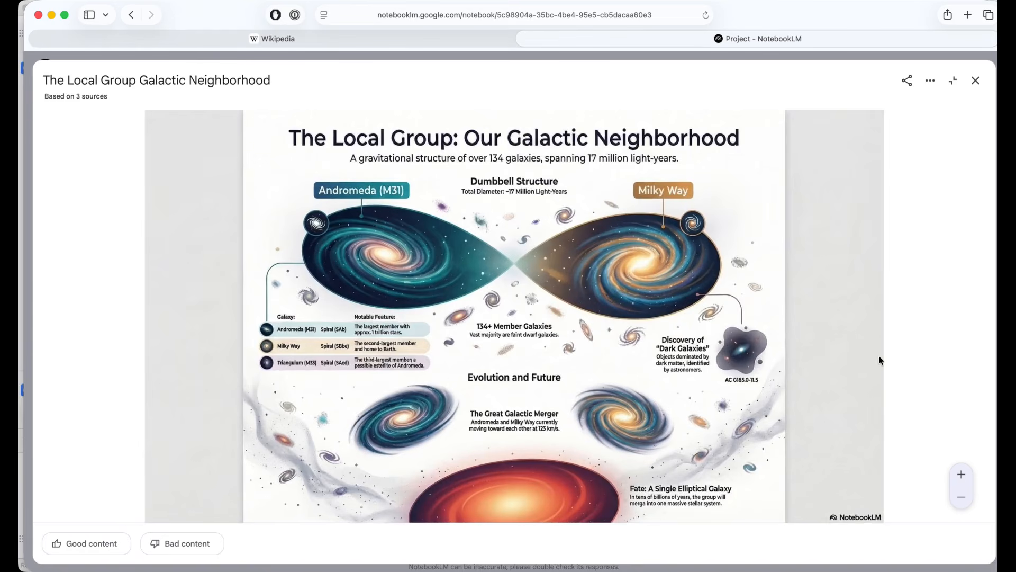
pyautogui.click(976, 81)
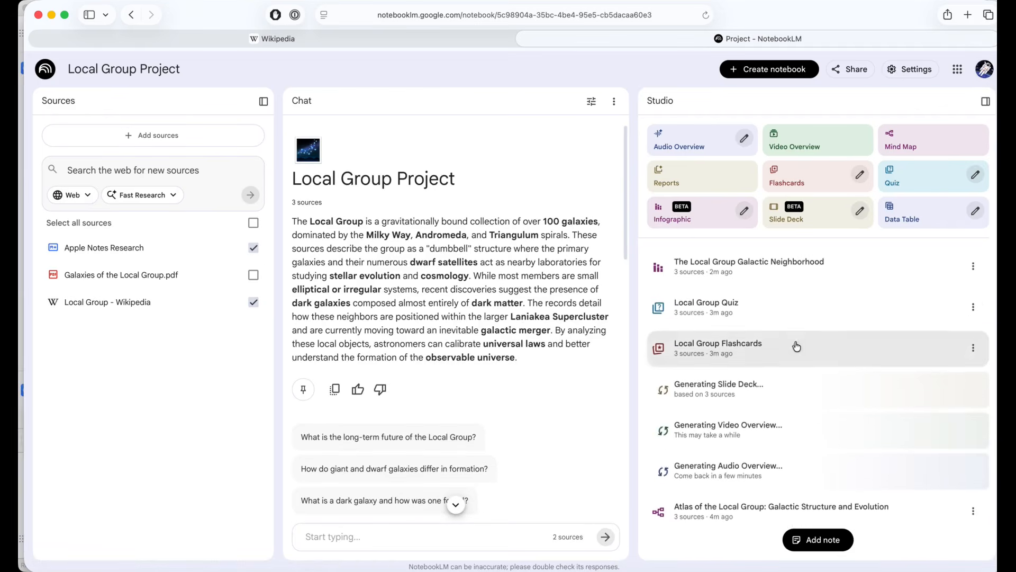
pyautogui.click(761, 317)
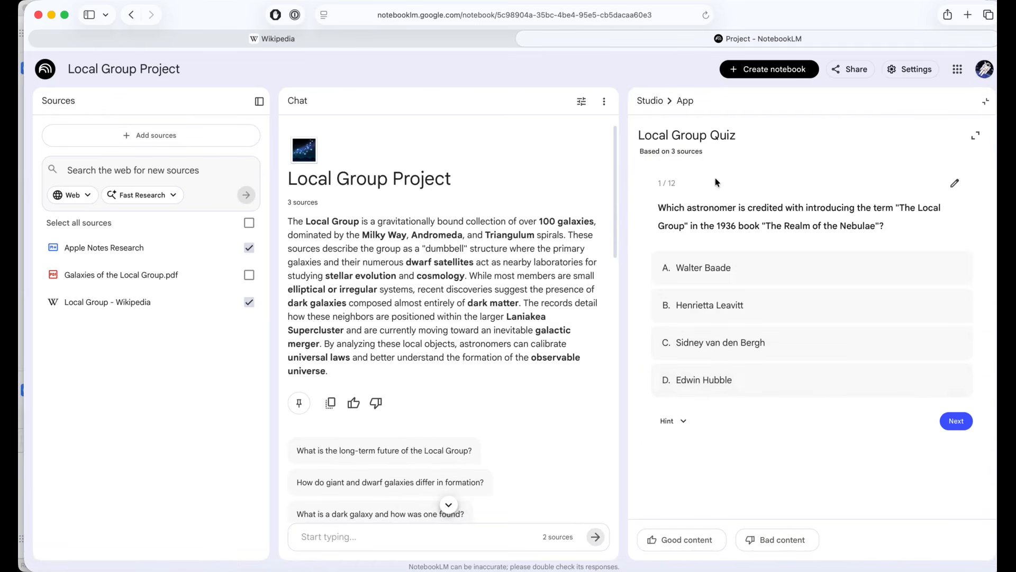
pyautogui.click(654, 101)
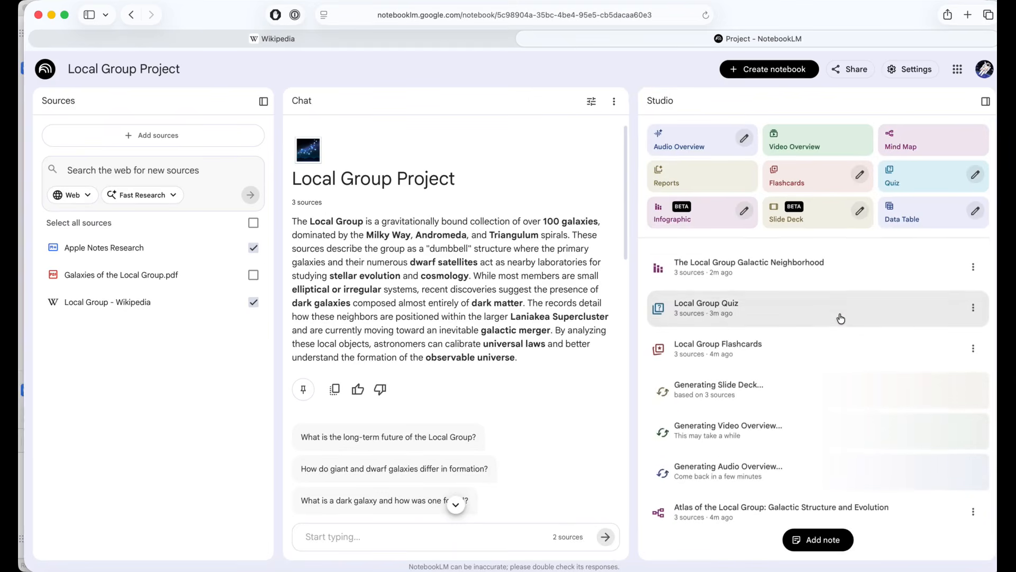
pyautogui.click(772, 352)
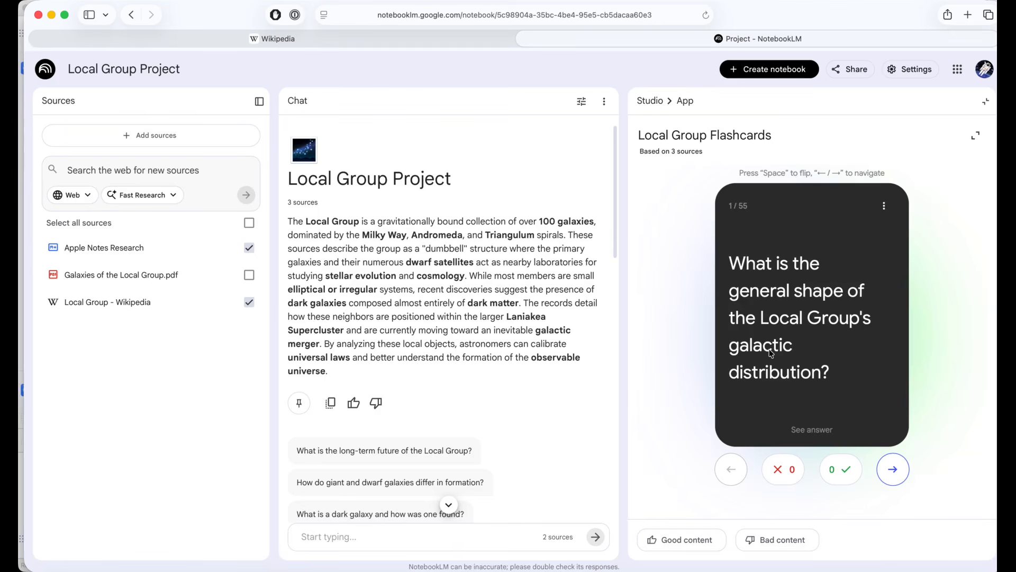
pyautogui.click(645, 102)
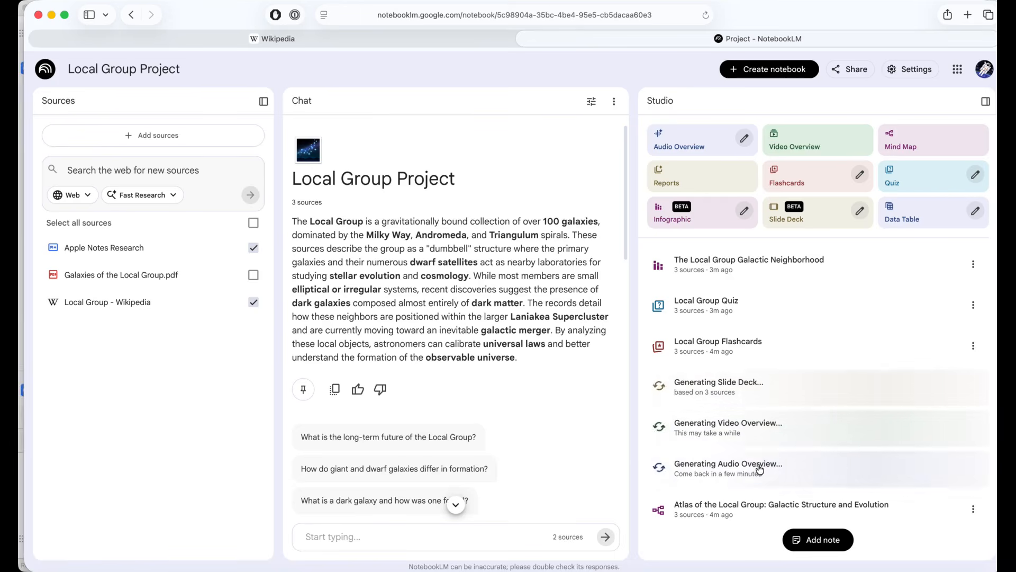
# Step: Explore the Atlas of the Local Group mind map by expanding Scientific Significance and its Laboratories, Empirical Laws and Near-field Cosmology branches
pyautogui.click(721, 507)
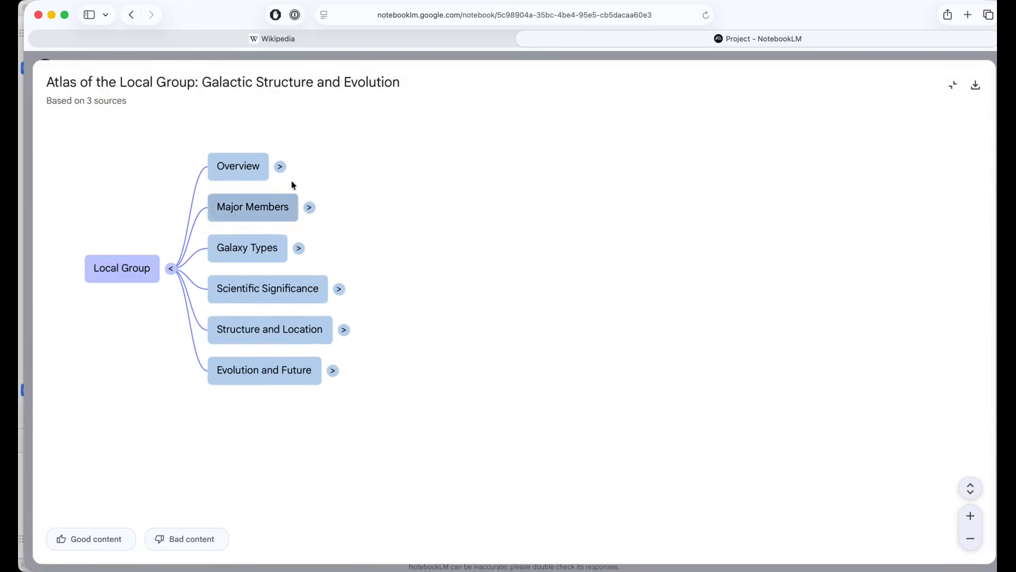
pyautogui.click(339, 290)
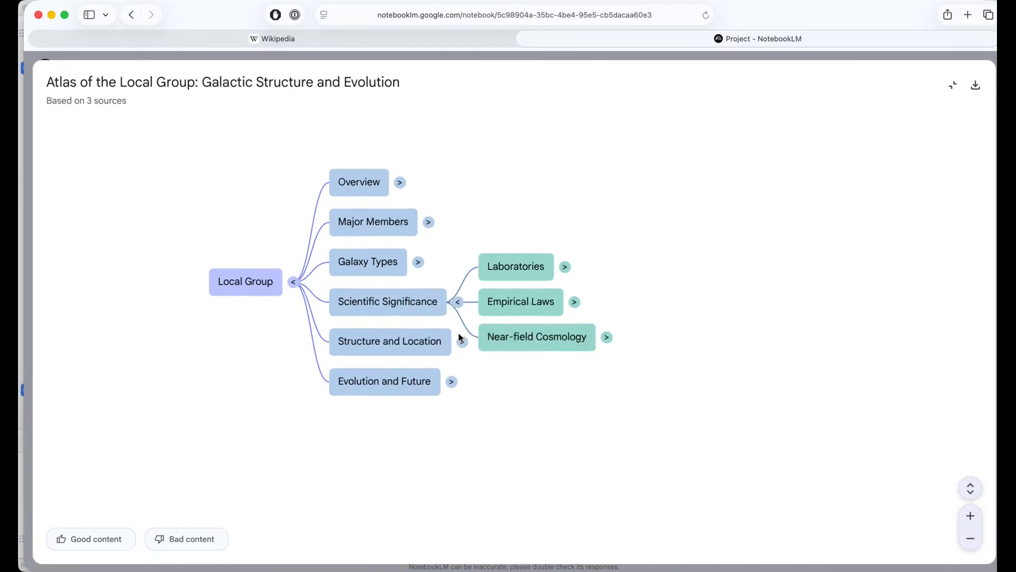
pyautogui.click(681, 272)
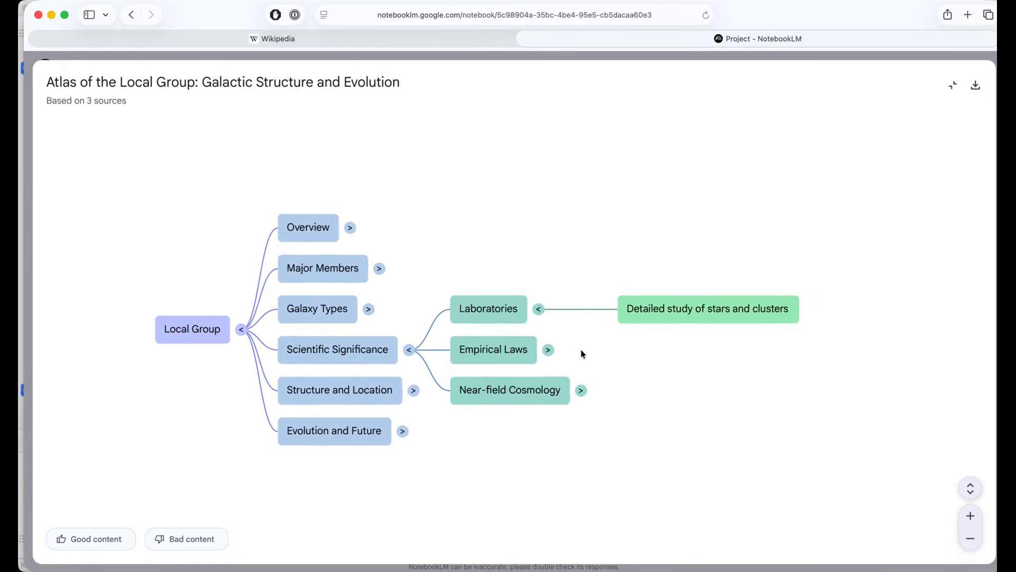
pyautogui.click(538, 352)
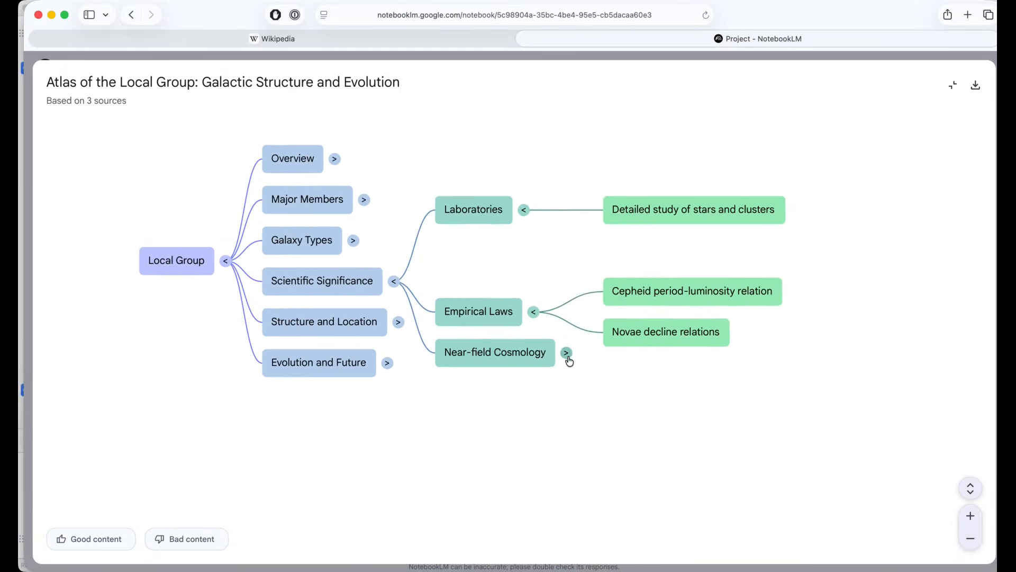
pyautogui.click(566, 355)
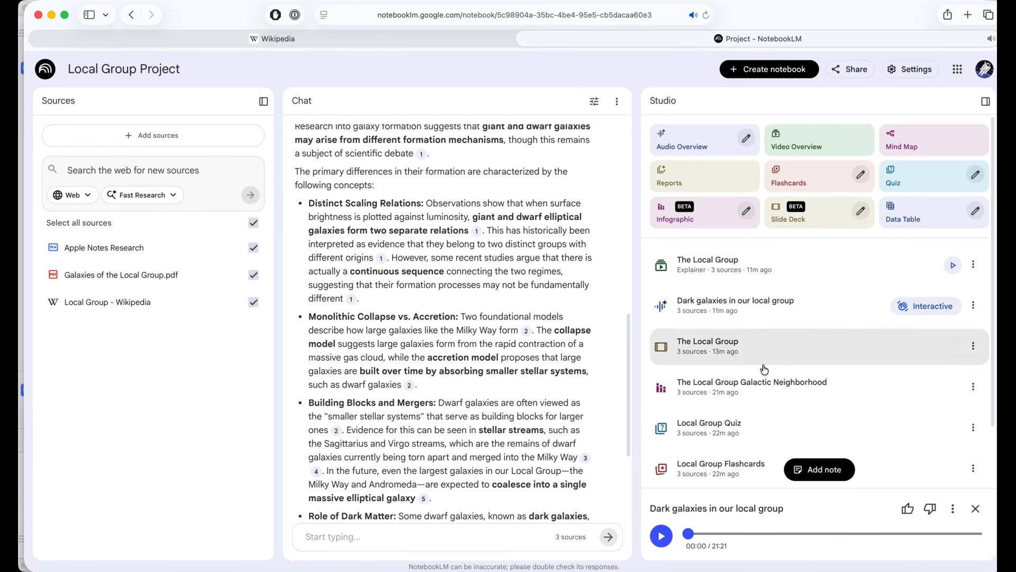
# Step: Play the Dark galaxies in our local group audio overview in interactive mode, join the conversation and pause it
pyautogui.click(780, 290)
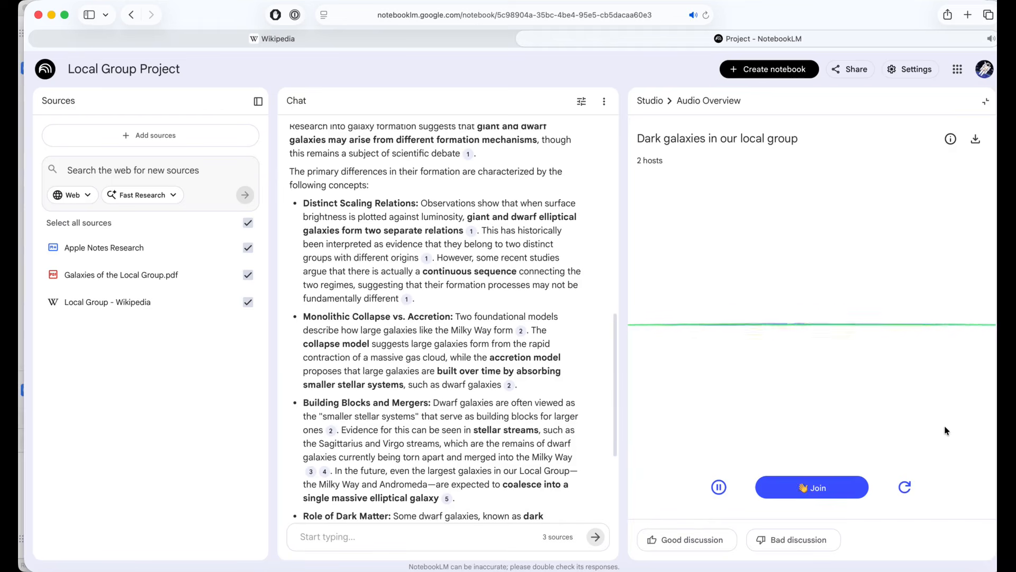
pyautogui.click(821, 484)
pyautogui.click(719, 487)
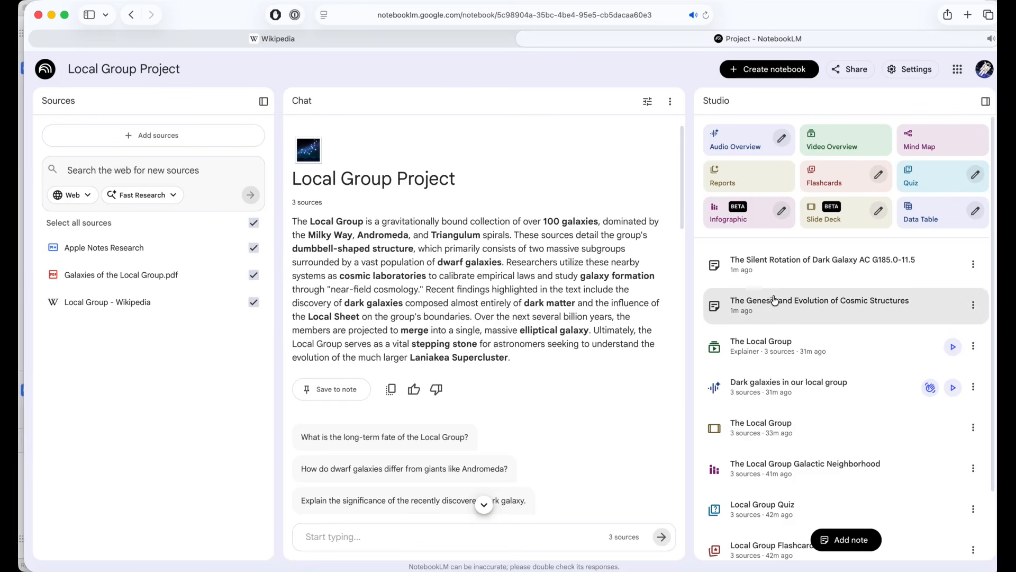
# Step: Review the chat answers on galaxy formation and the dark galaxy, and convert all saved notes to a source
pyautogui.scroll(-10, 427, 268)
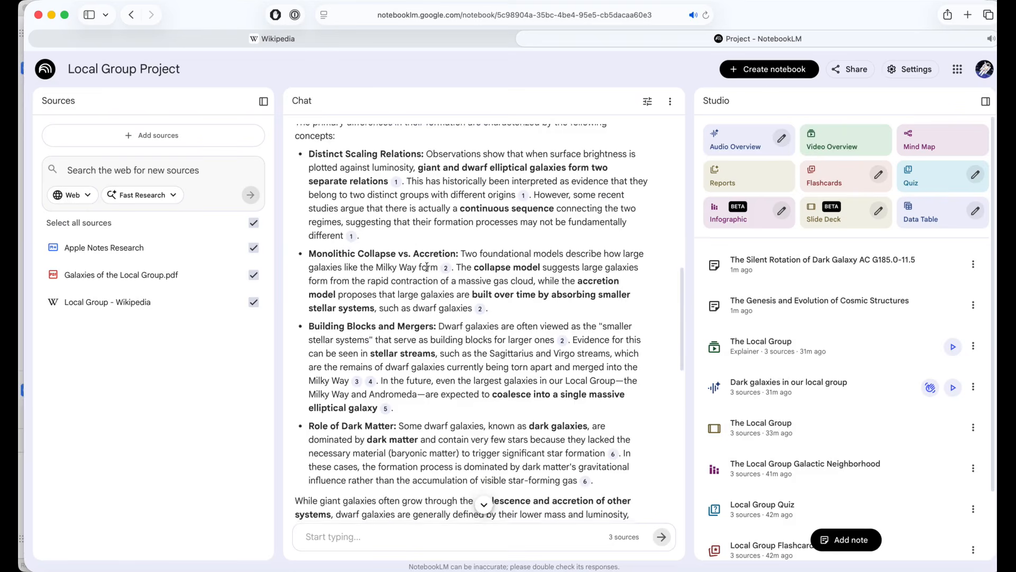
pyautogui.scroll(-10, 427, 267)
pyautogui.scroll(17, 429, 225)
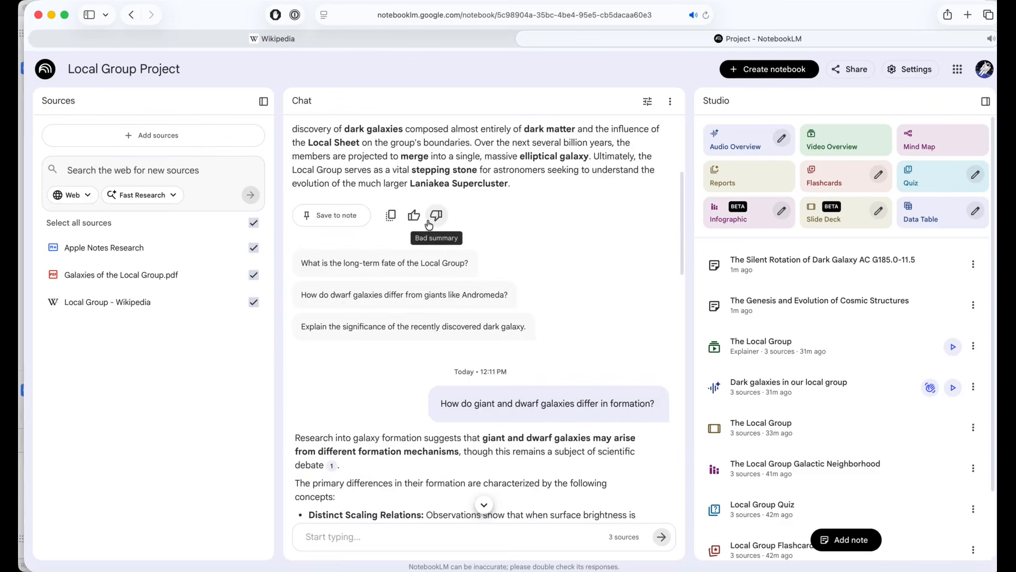
pyautogui.scroll(-10, 659, 290)
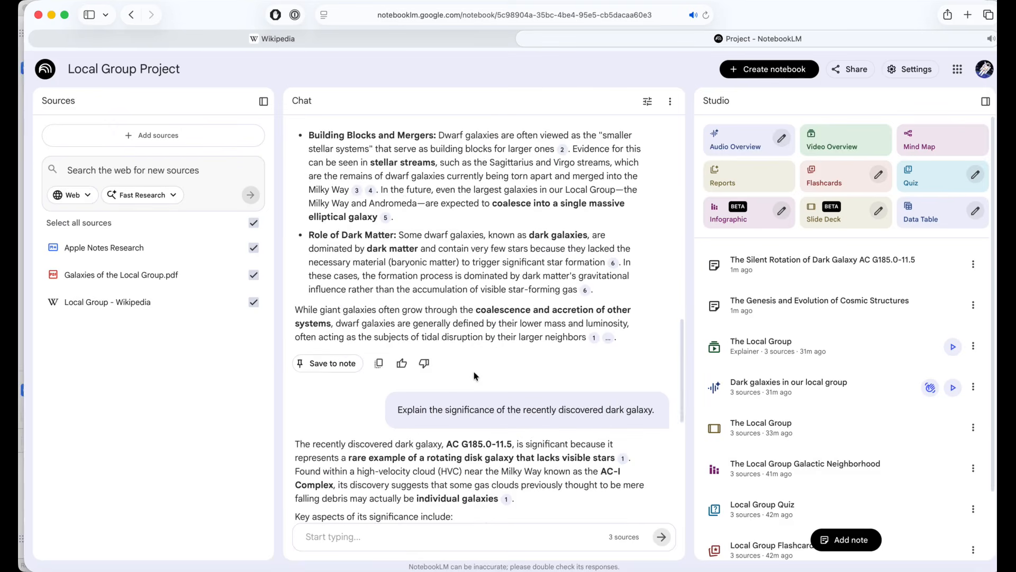
pyautogui.scroll(-7, 403, 304)
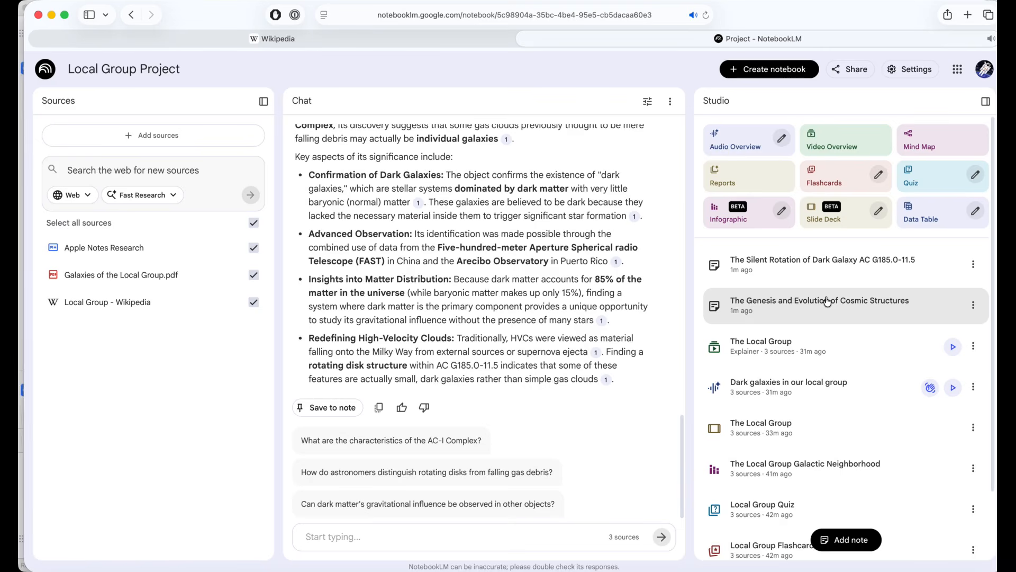
pyautogui.click(975, 273)
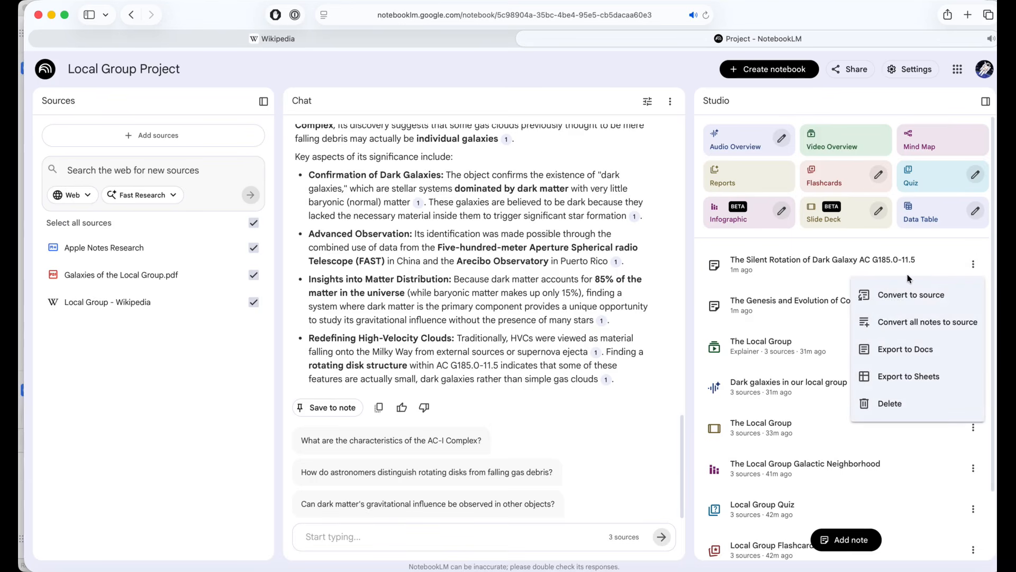
pyautogui.click(917, 325)
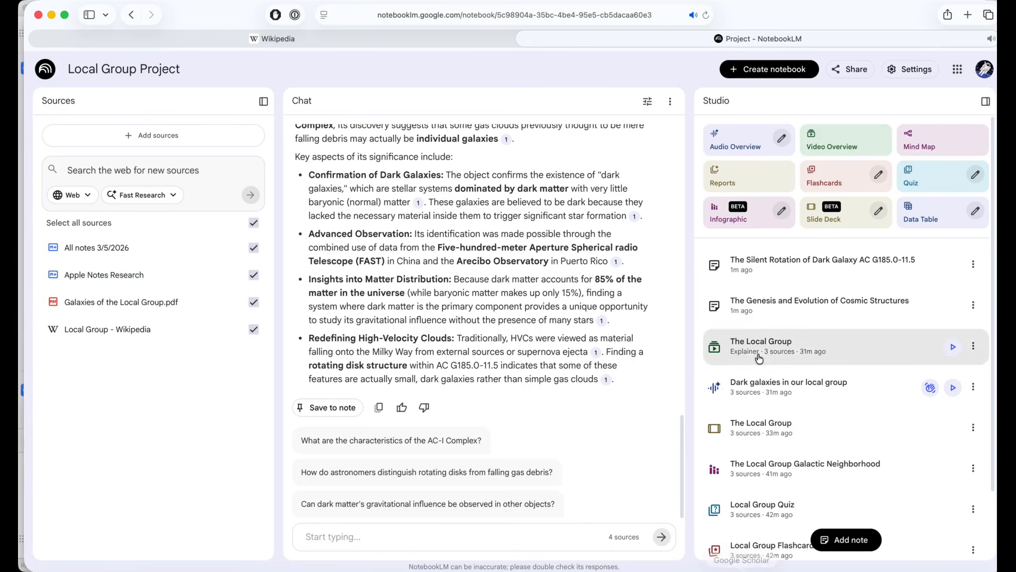
# Step: Read the All notes 3/5/2026 source with its source guide collapsed, and compare it with the items listed in Studio
pyautogui.click(104, 255)
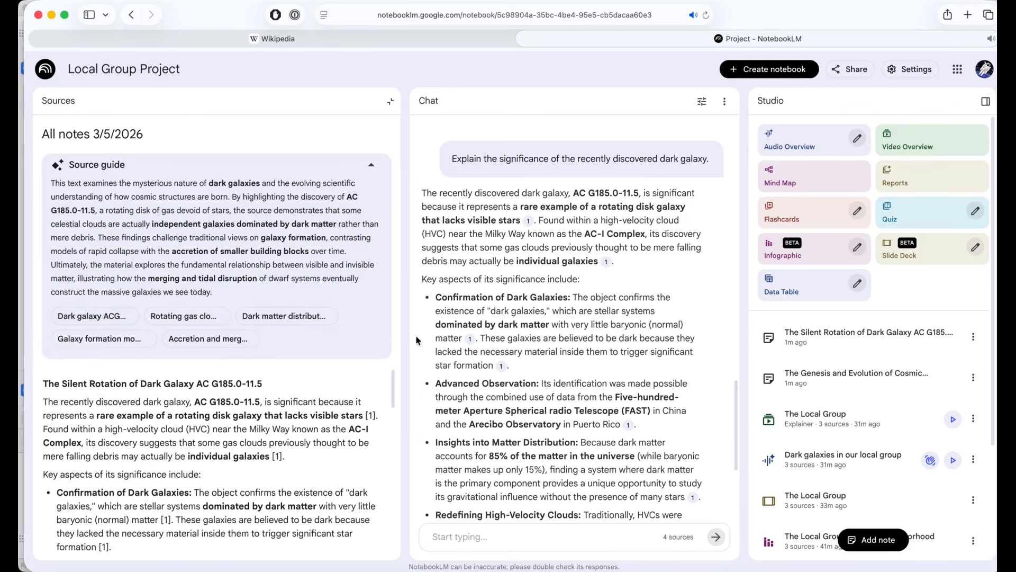
pyautogui.moveTo(393, 381); pyautogui.dragTo(388, 298)
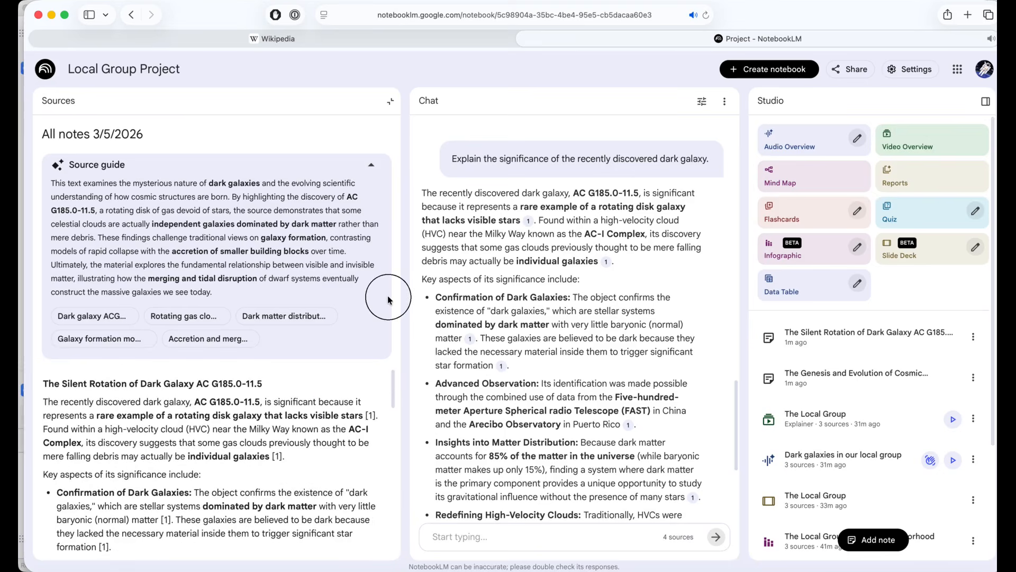
pyautogui.click(371, 166)
pyautogui.scroll(-15, 288, 241)
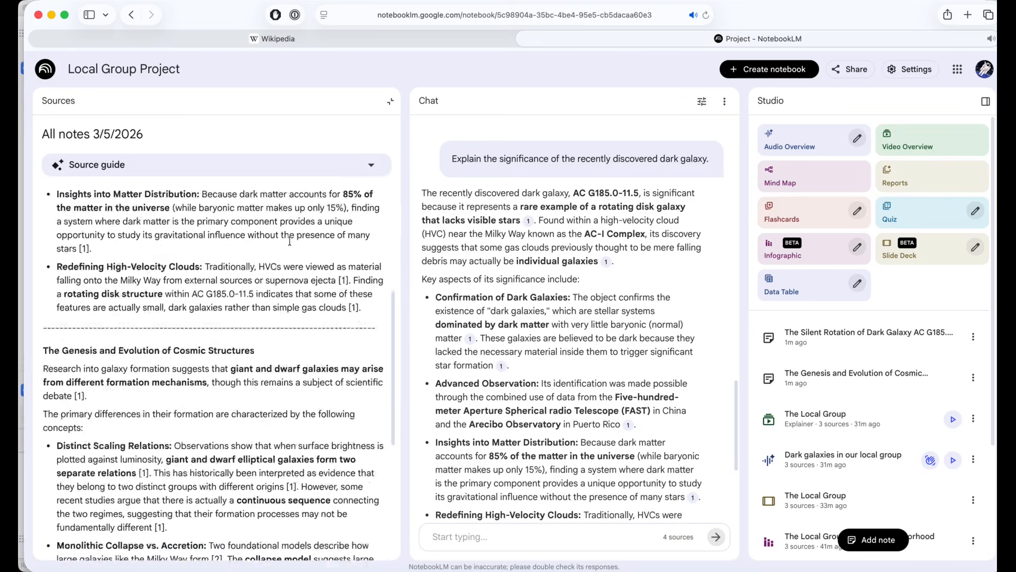
pyautogui.scroll(15, 289, 241)
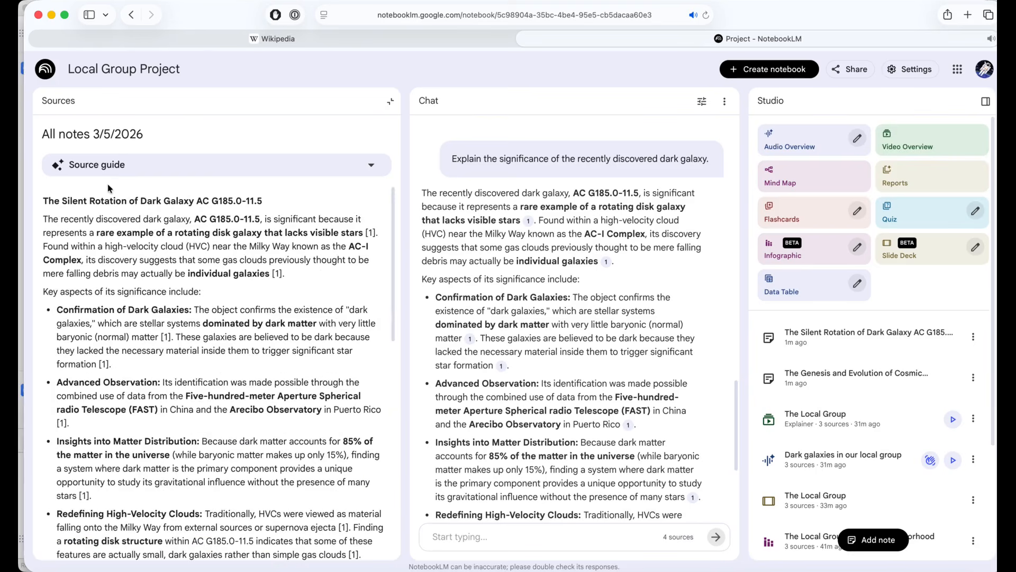
pyautogui.moveTo(43, 197); pyautogui.dragTo(215, 221)
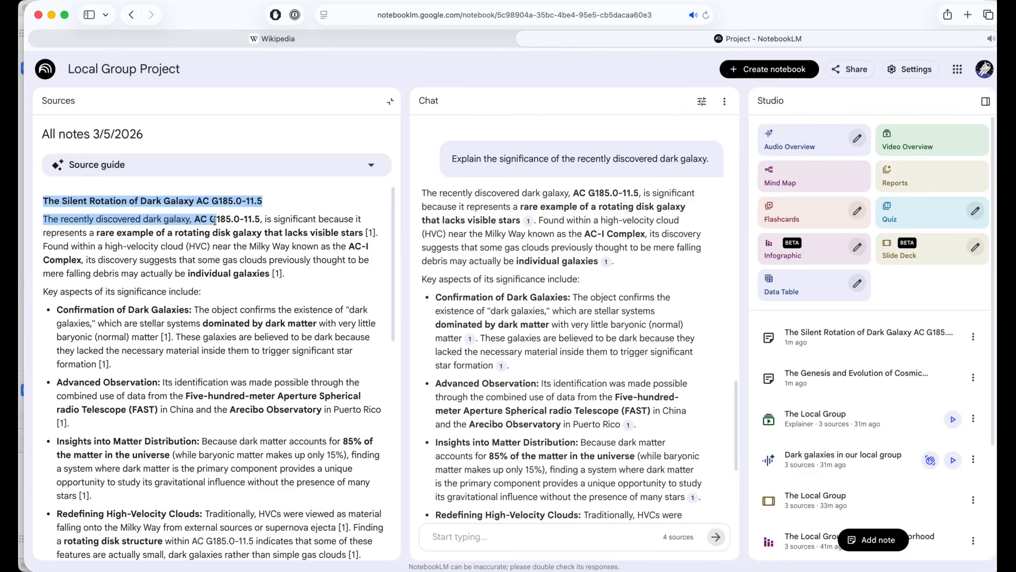
pyautogui.click(215, 221)
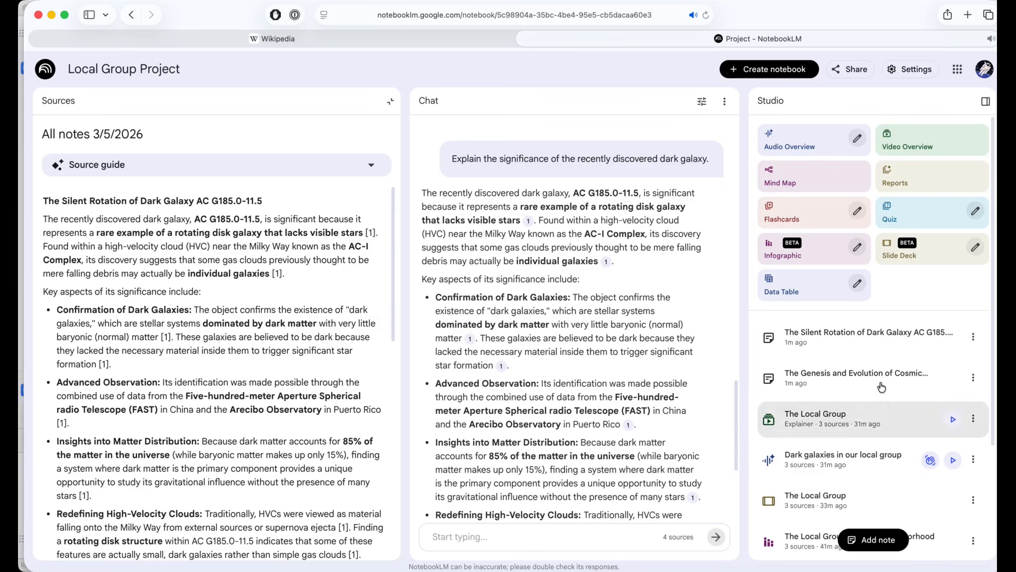
pyautogui.scroll(-3, 931, 397)
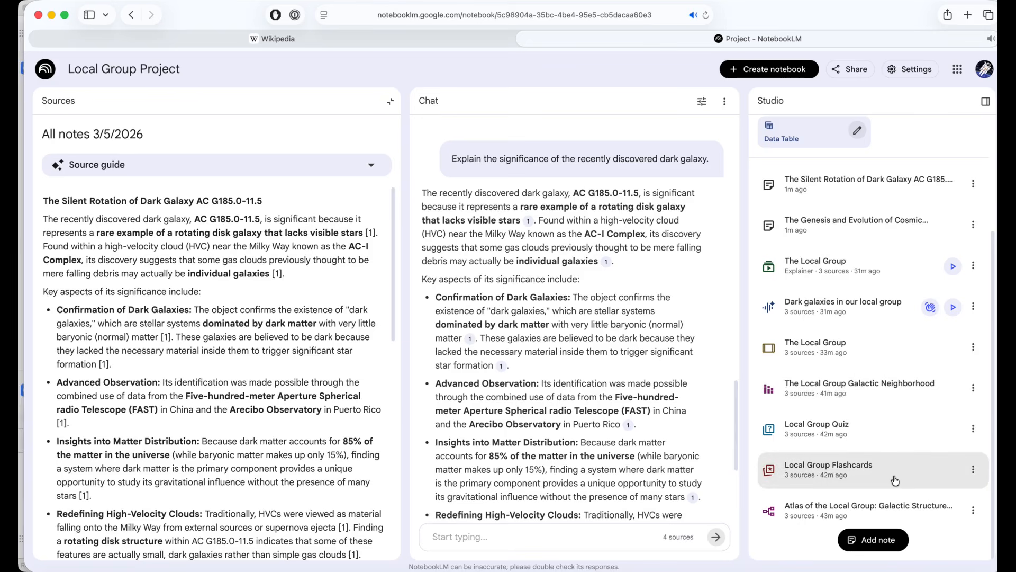